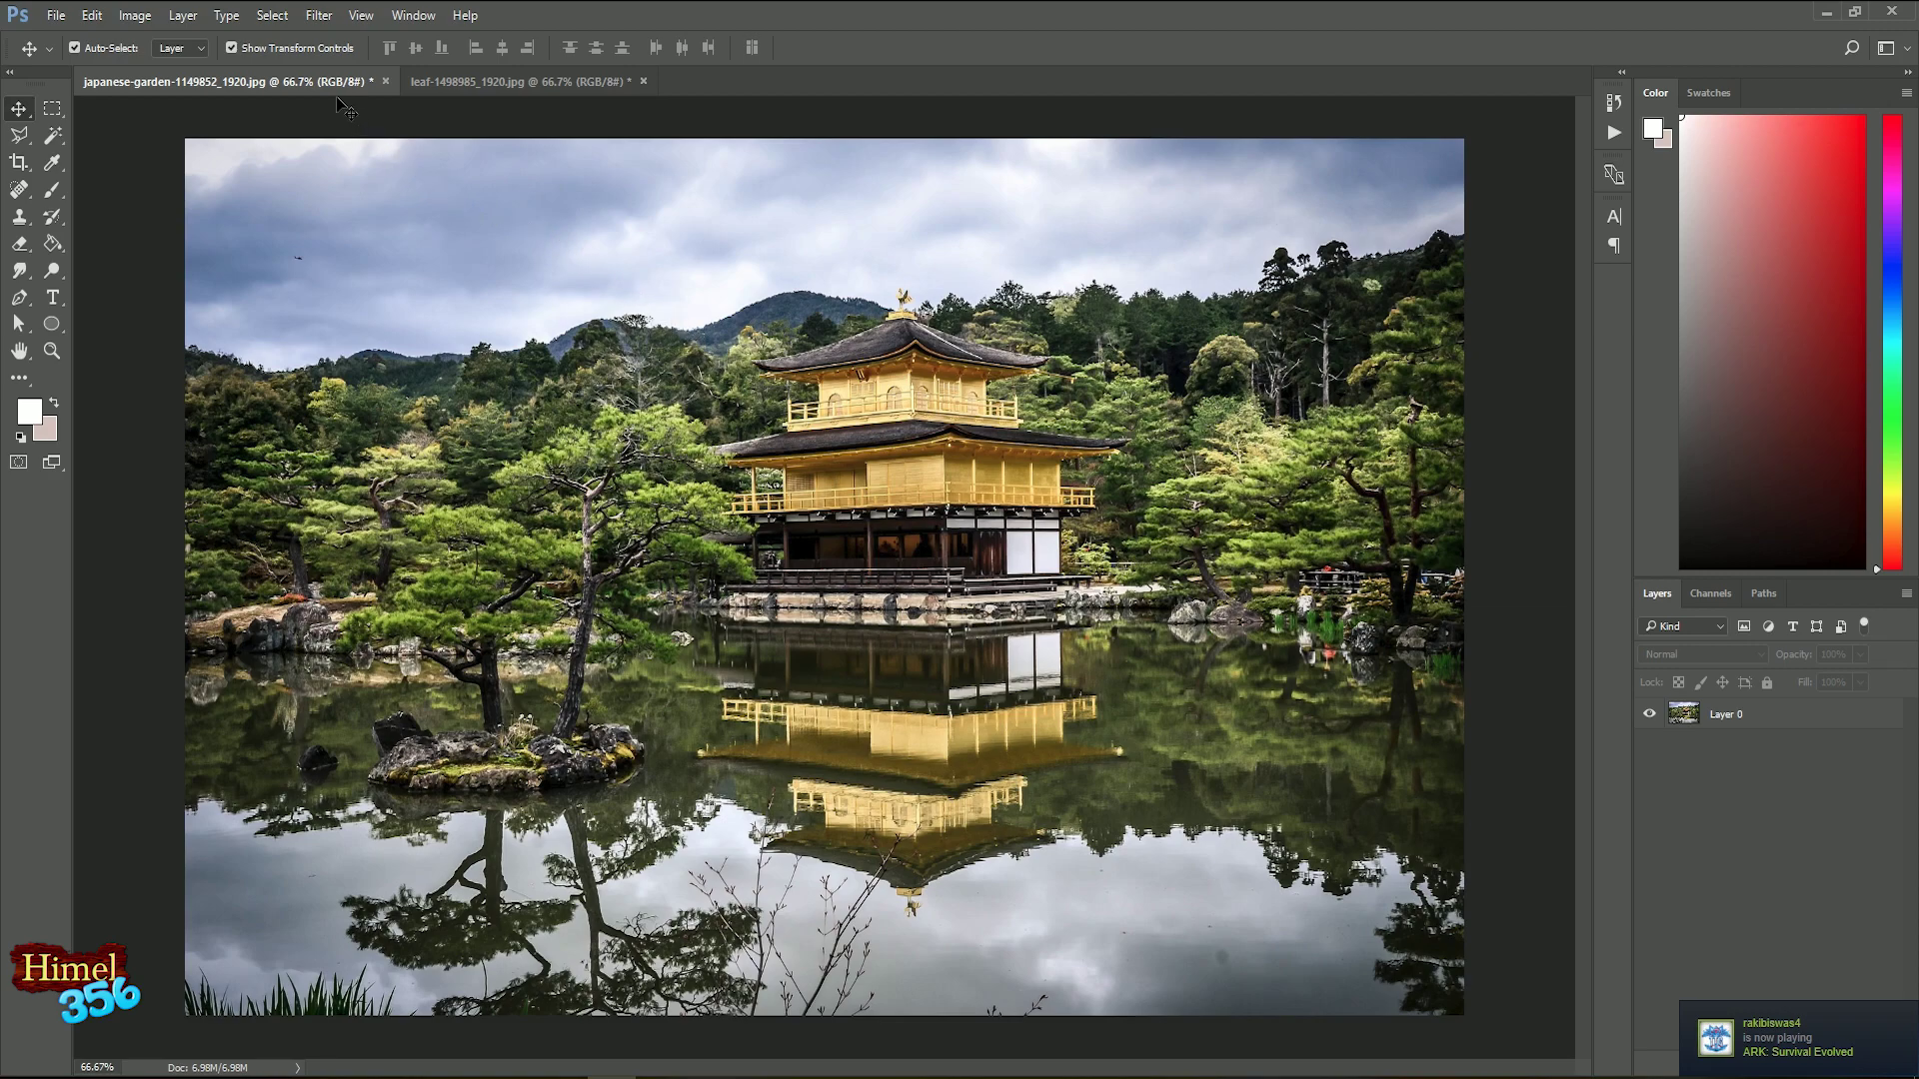
# Step: Measure the garden photo and the leaf image with full-image rectangular marquee selections
pyautogui.click(522, 78)
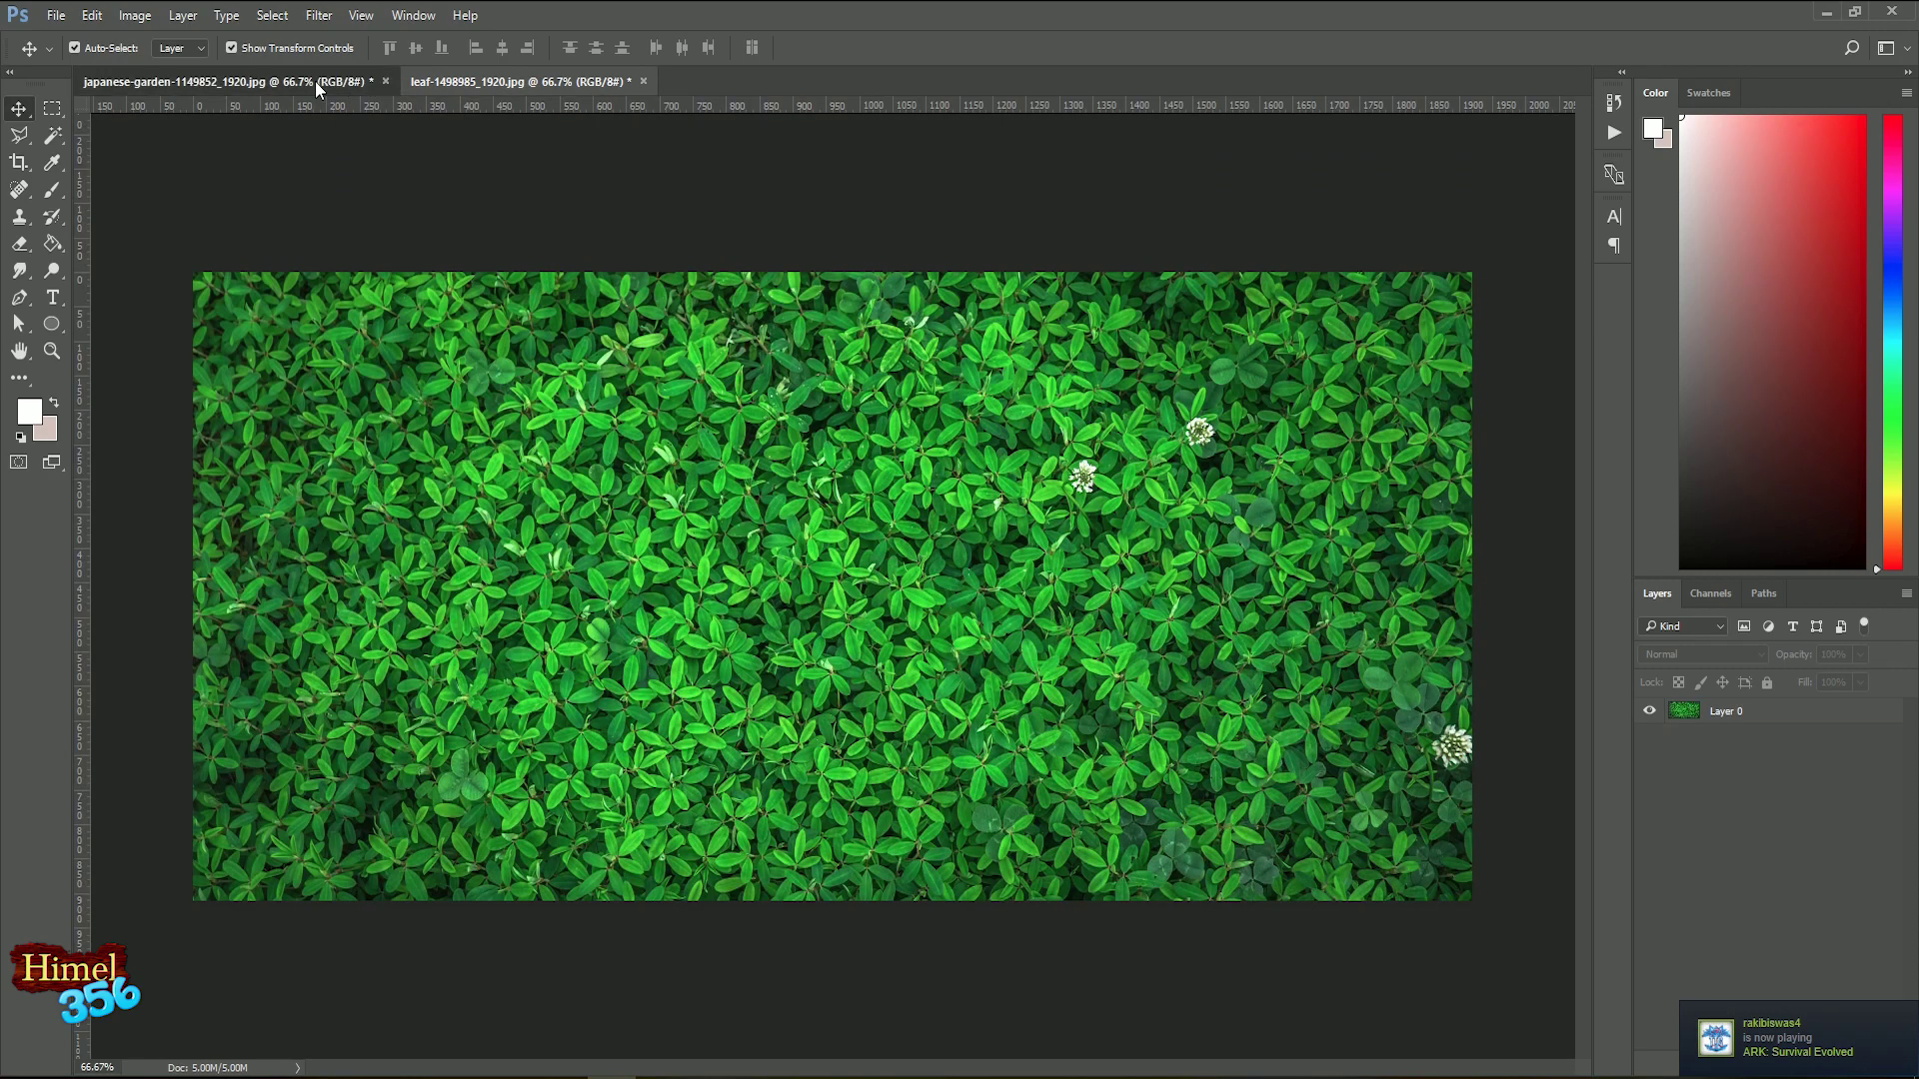
pyautogui.click(316, 82)
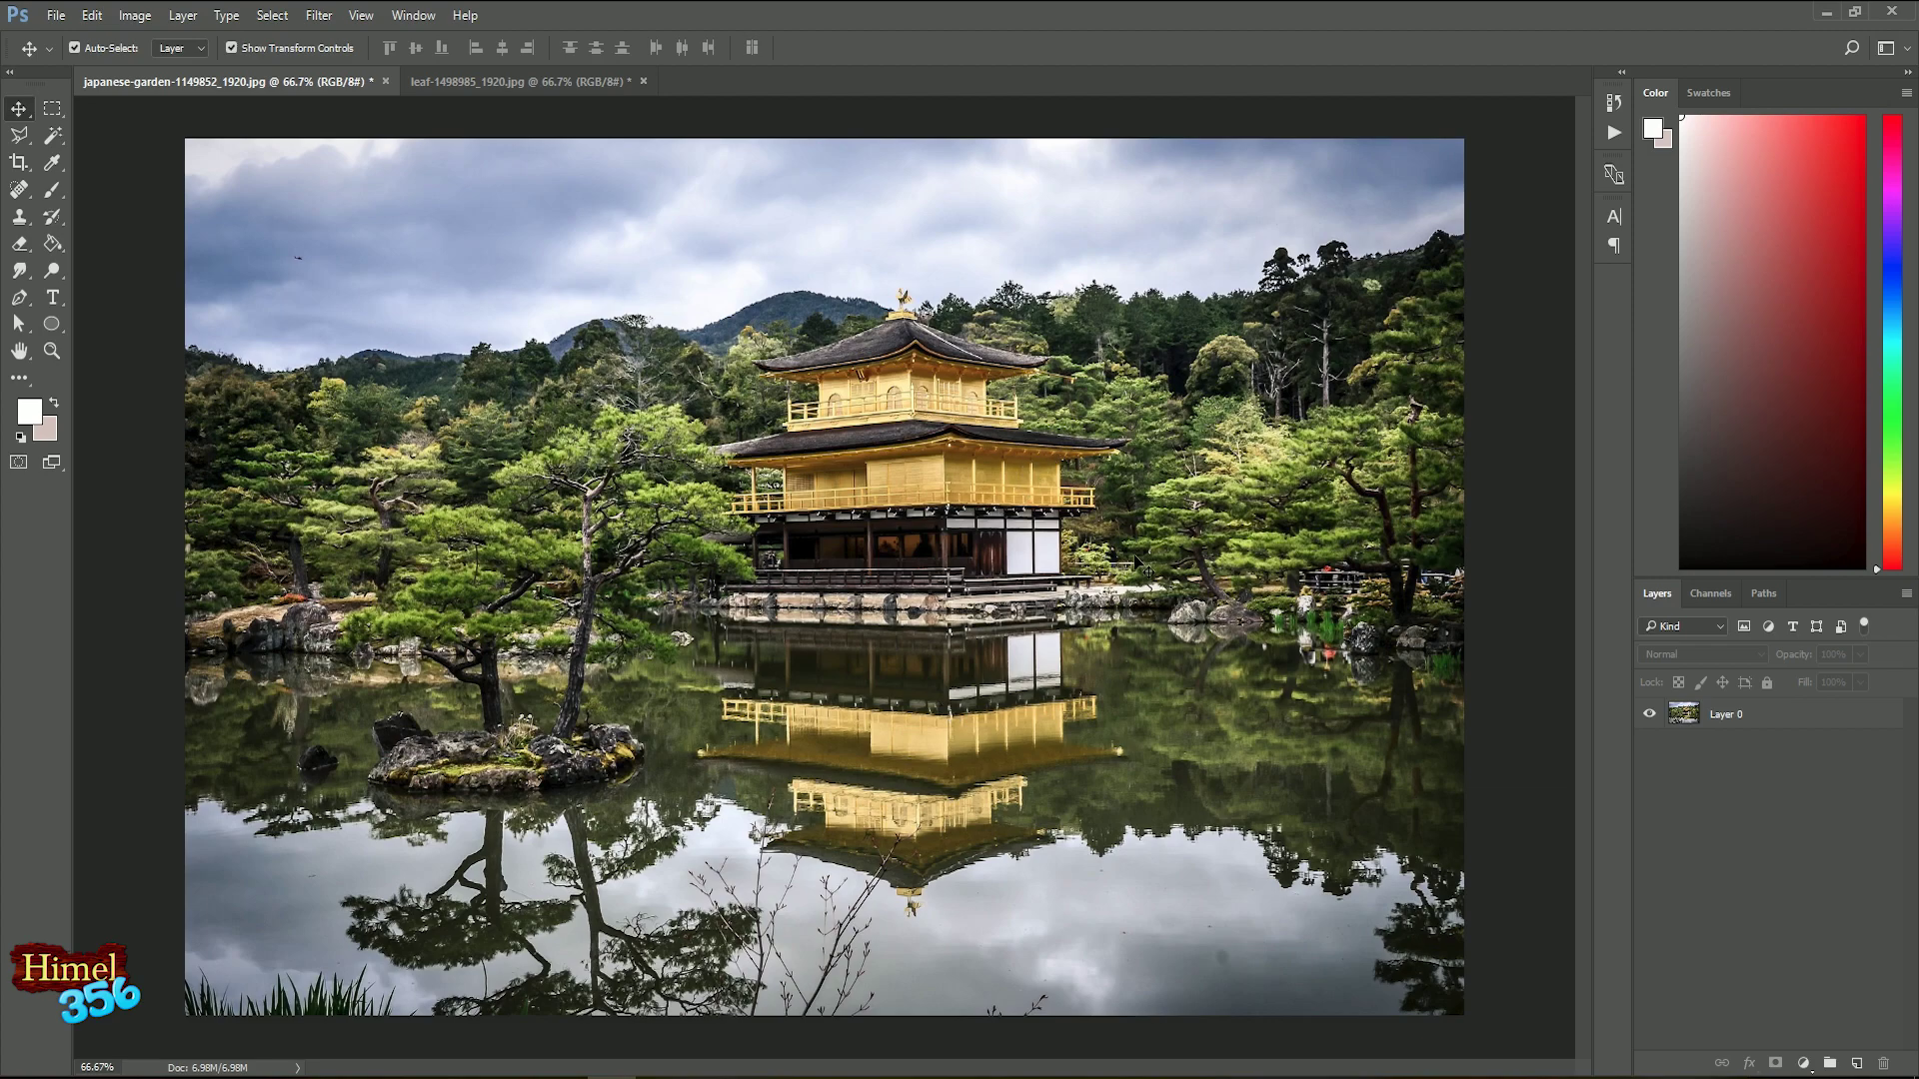
pyautogui.click(52, 108)
pyautogui.moveTo(130, 117); pyautogui.dragTo(1525, 1062)
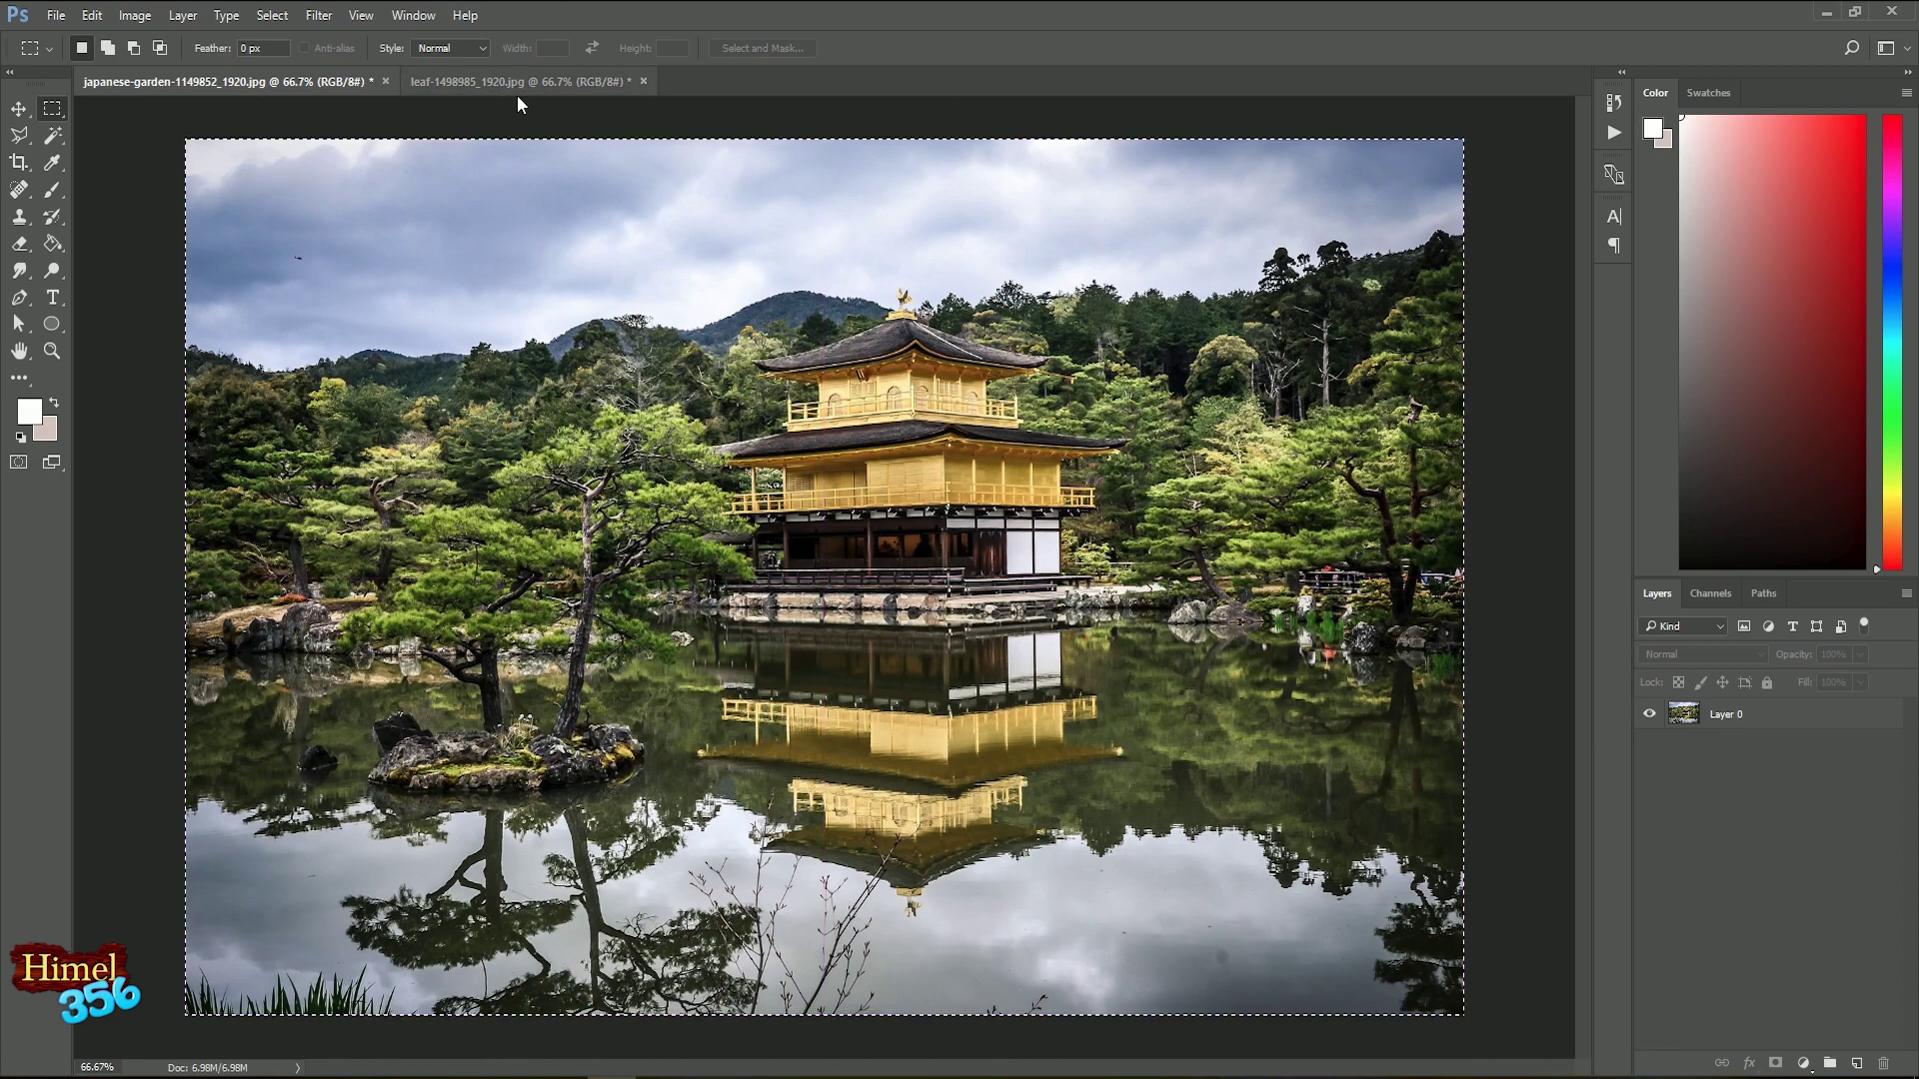
pyautogui.click(516, 87)
pyautogui.moveTo(188, 268); pyautogui.dragTo(1522, 1049)
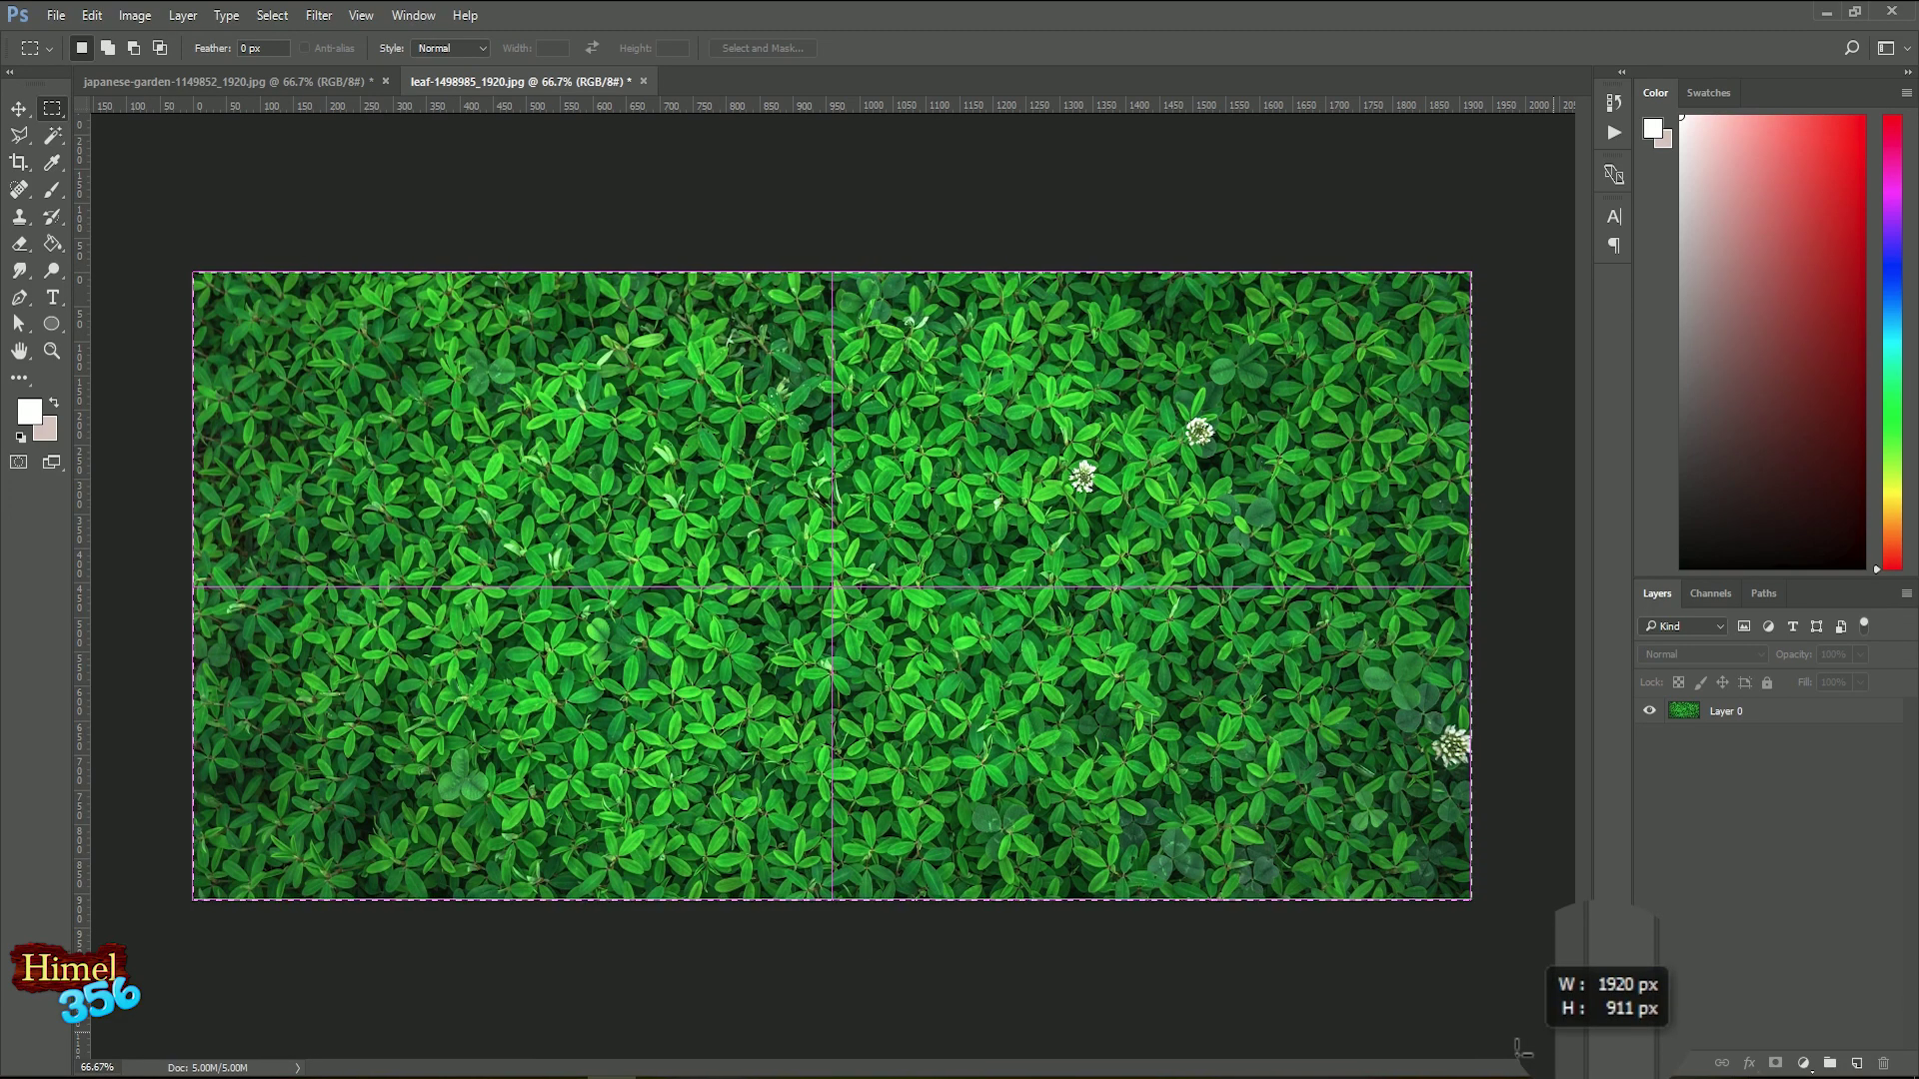
pyautogui.hotkey('ctrl', 'Tab')
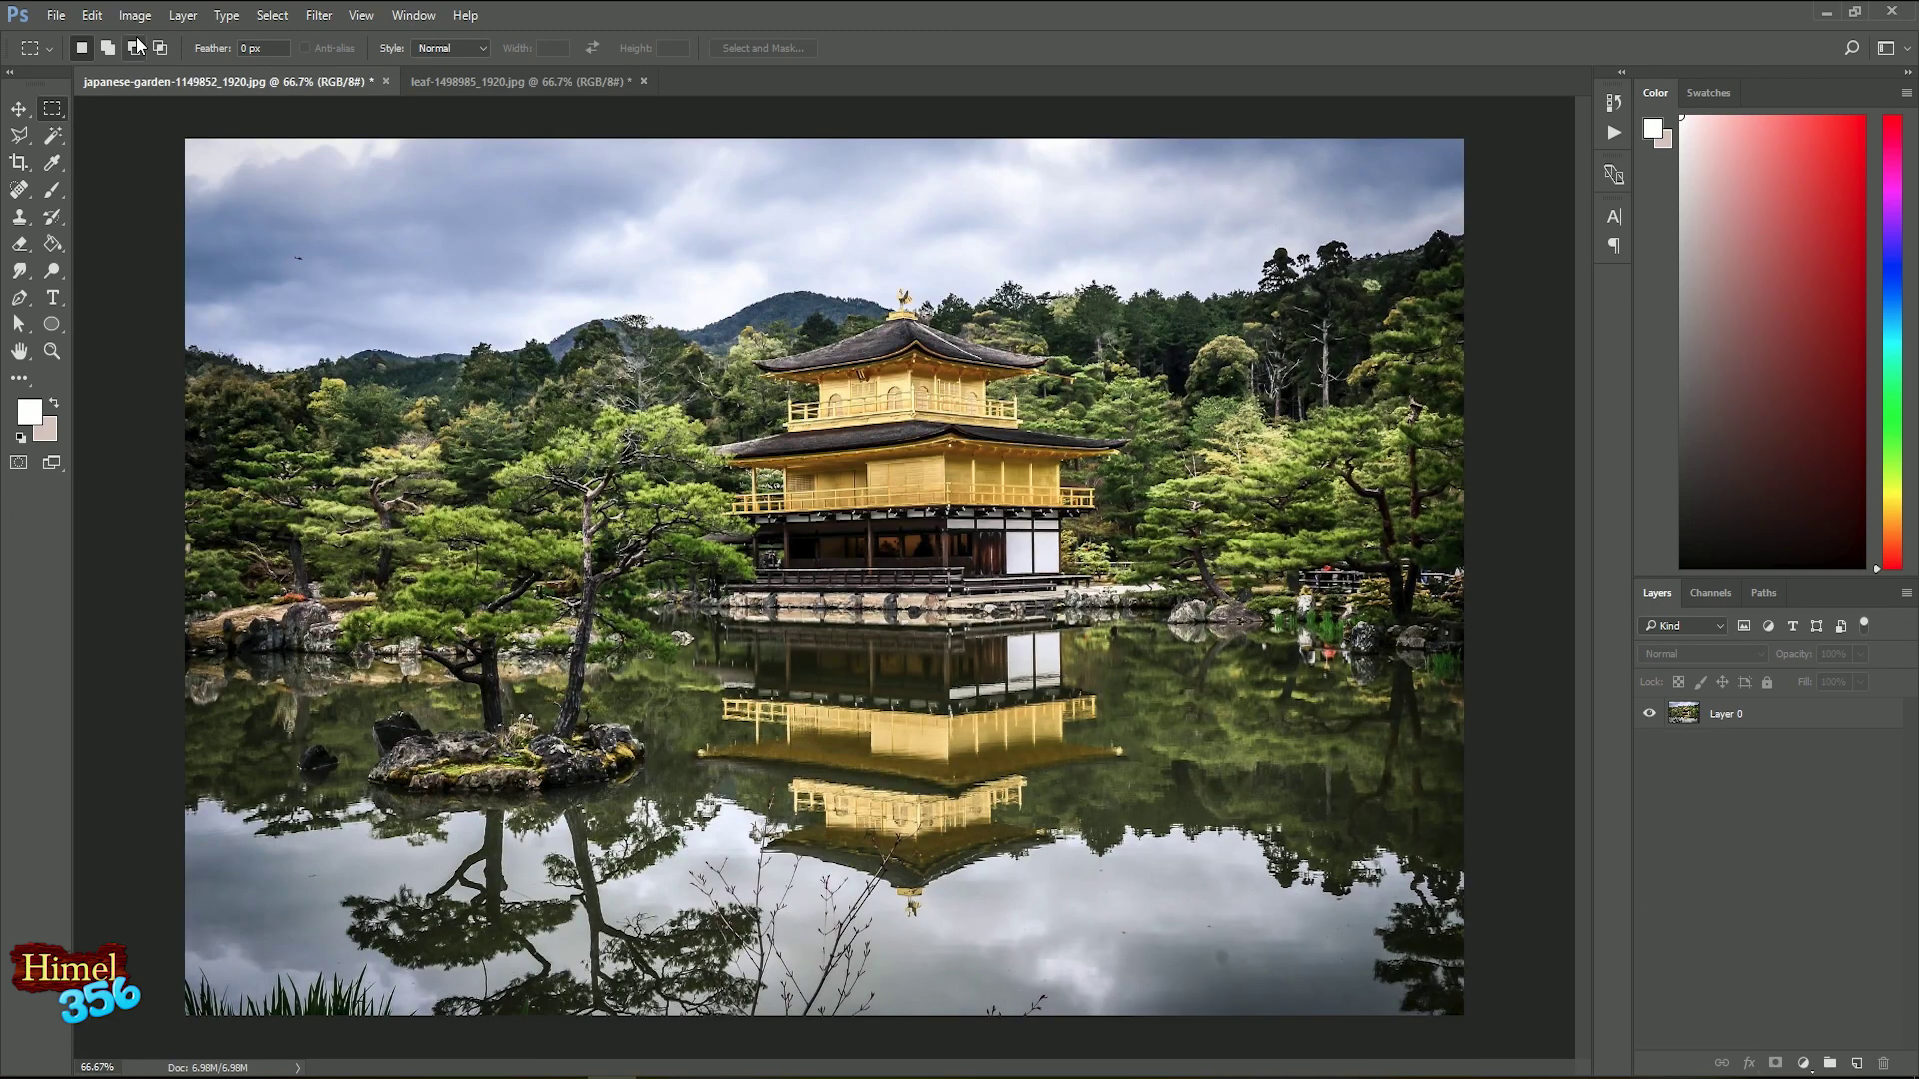
# Step: Resize the garden photo to 1920 × 911 px in Image Size, matching the leaf document
pyautogui.click(135, 17)
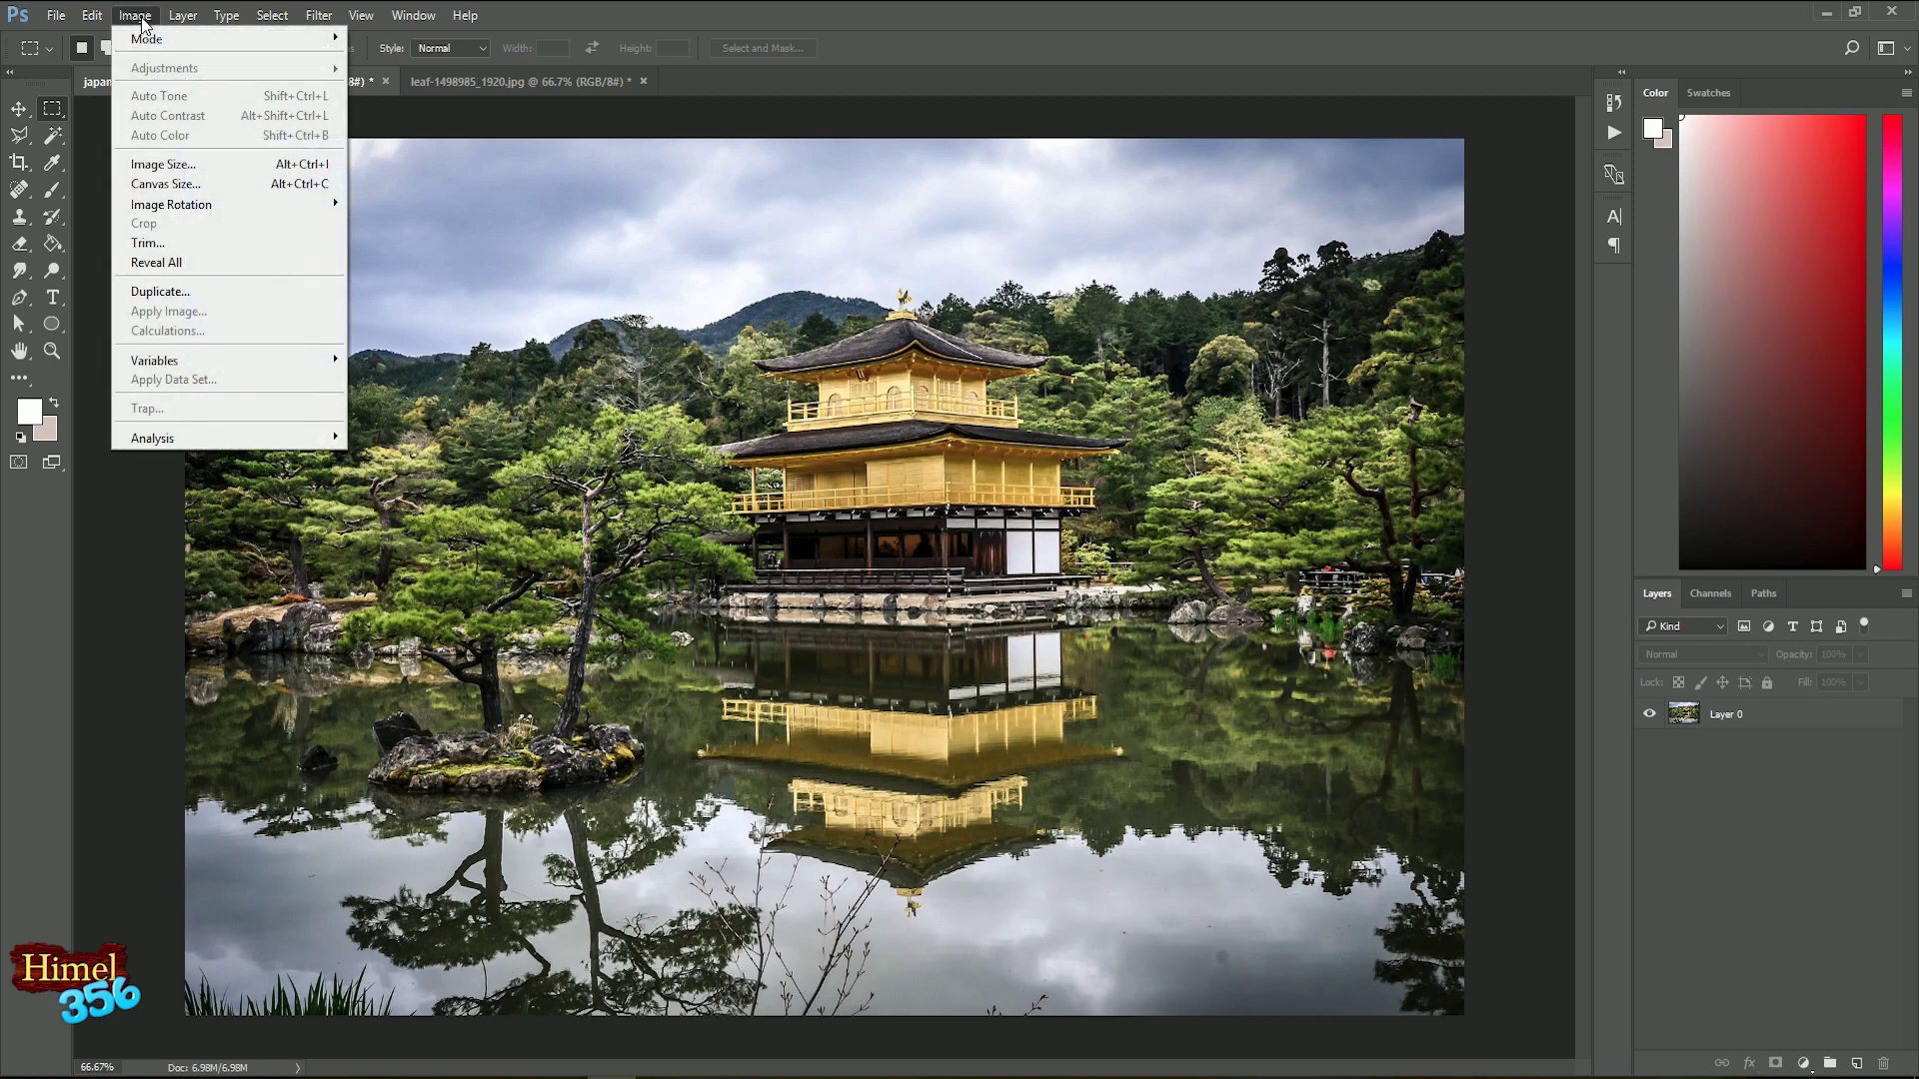
pyautogui.click(162, 163)
pyautogui.moveTo(1235, 226); pyautogui.dragTo(1290, 216)
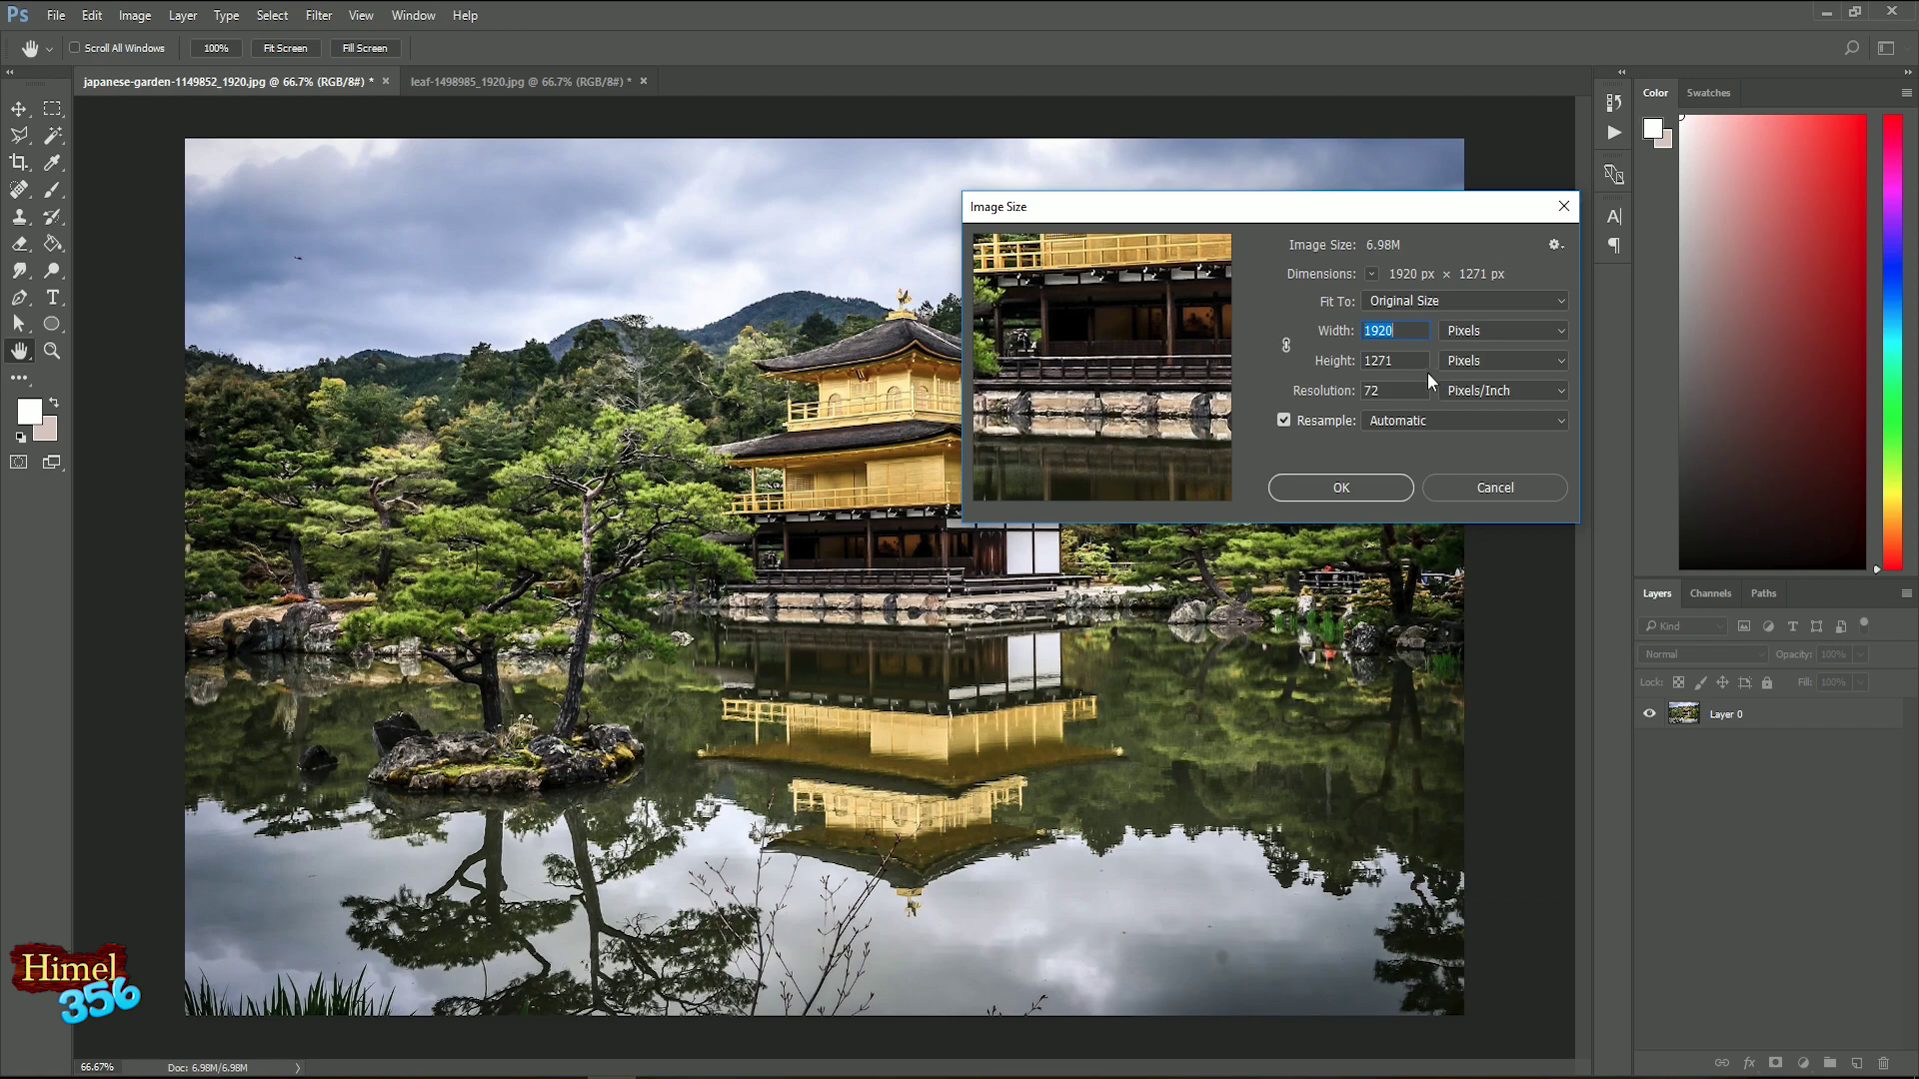
pyautogui.click(414, 15)
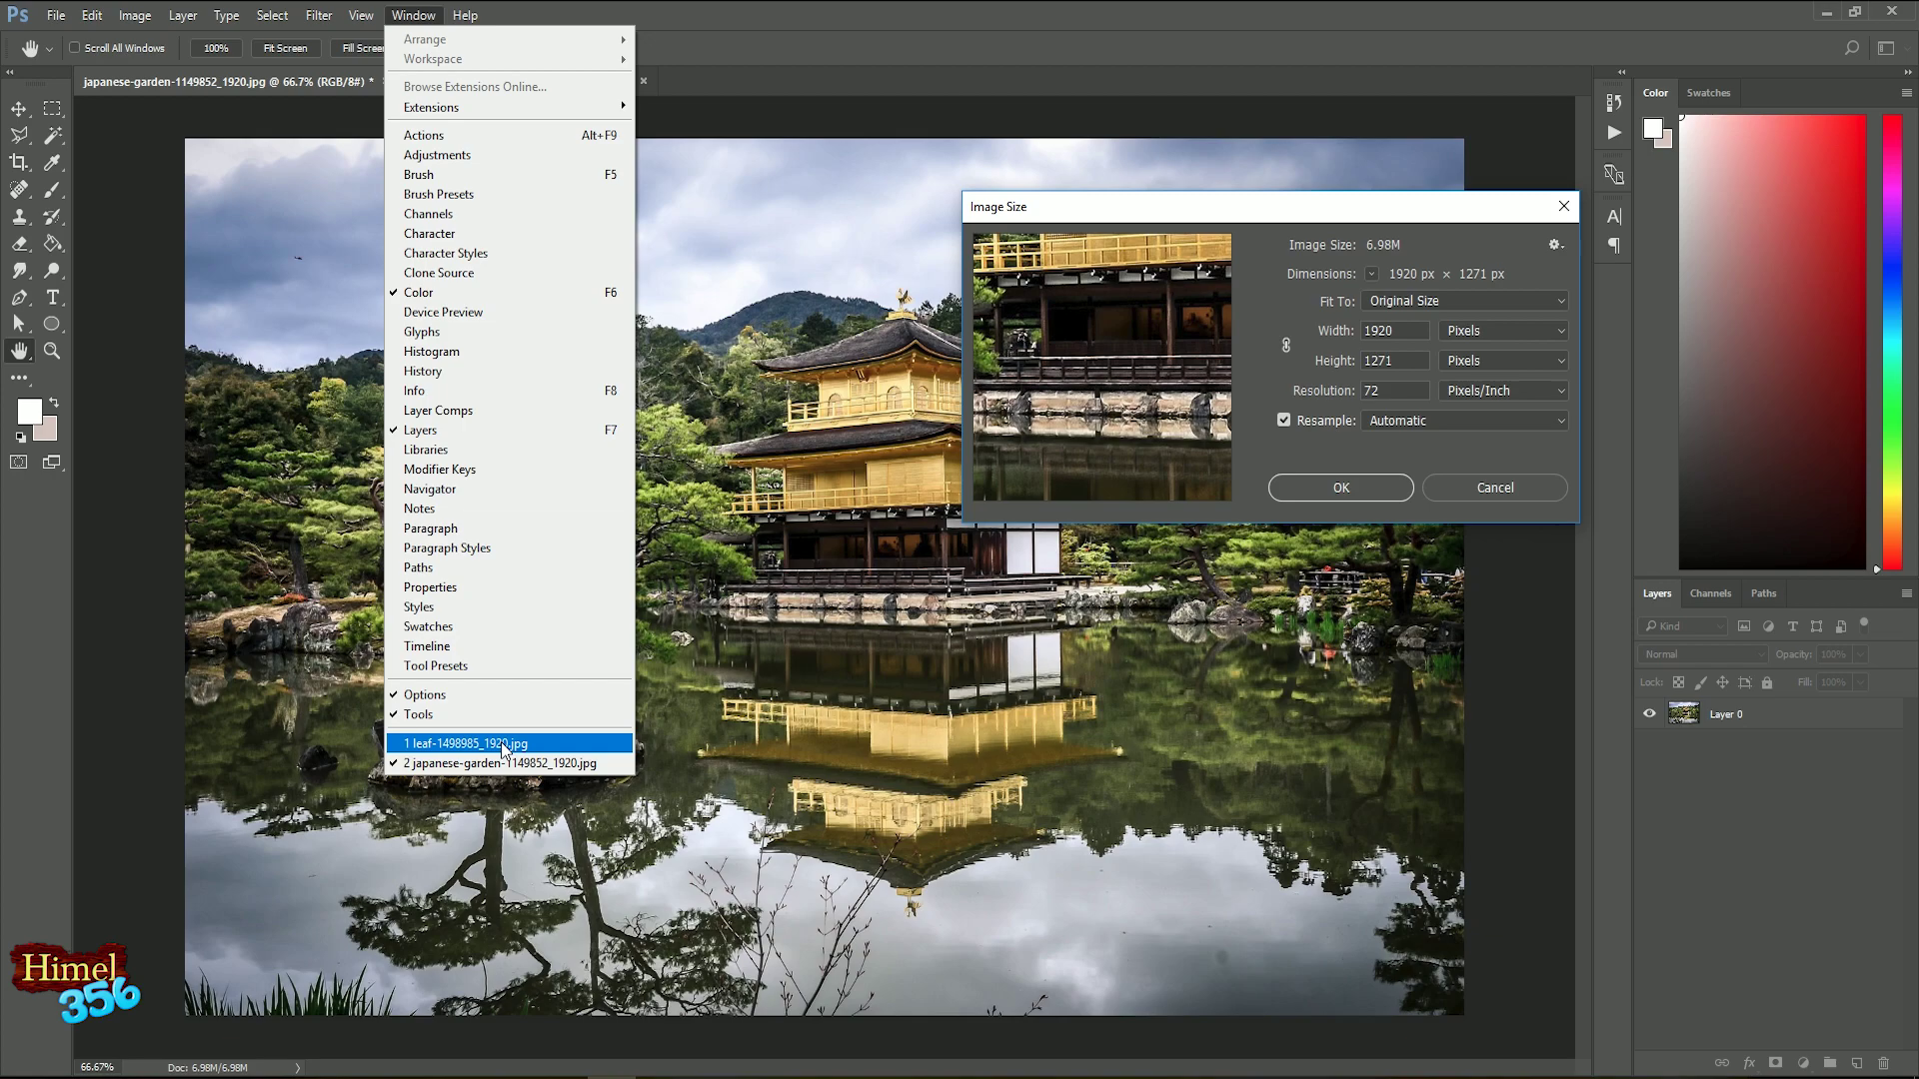
pyautogui.click(501, 743)
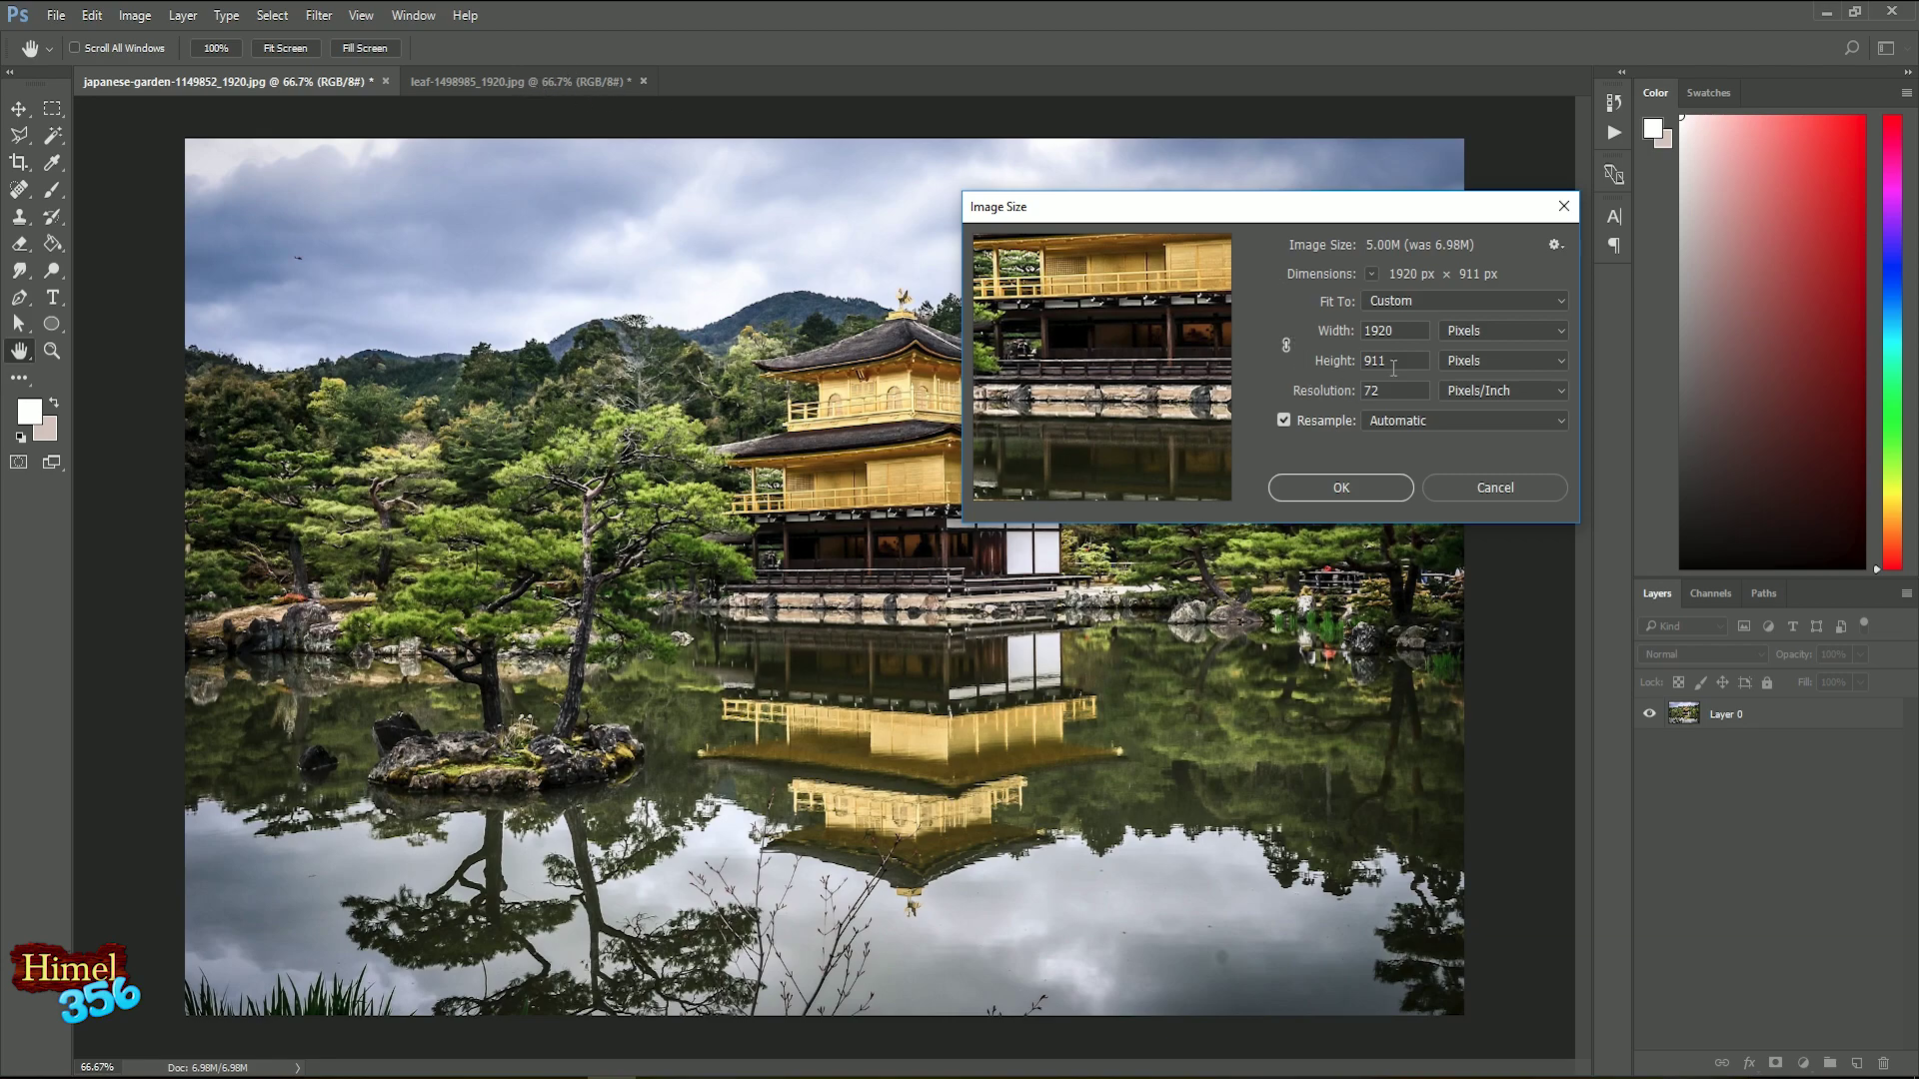
pyautogui.click(1336, 486)
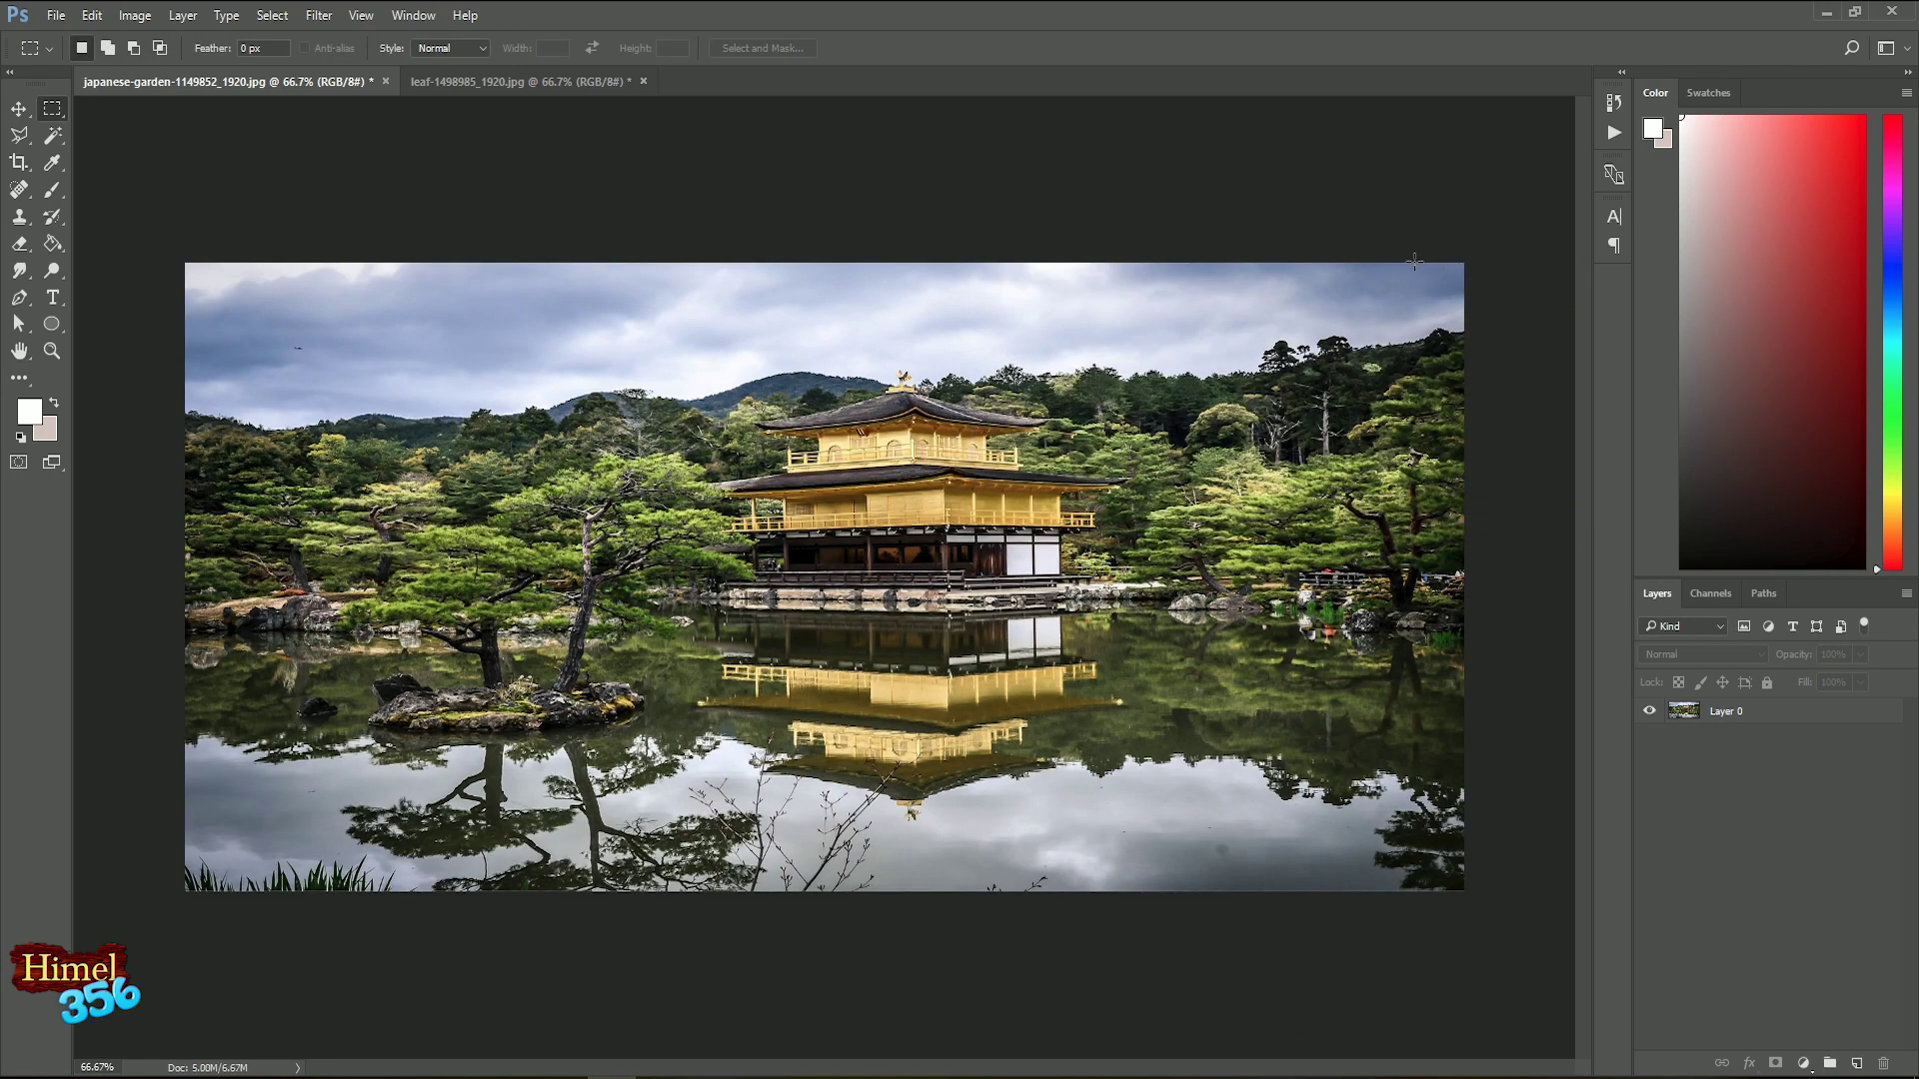
# Step: Marquee the squashed photo to confirm its 1920 × 911 px size
pyautogui.moveTo(196, 261); pyautogui.dragTo(1525, 992)
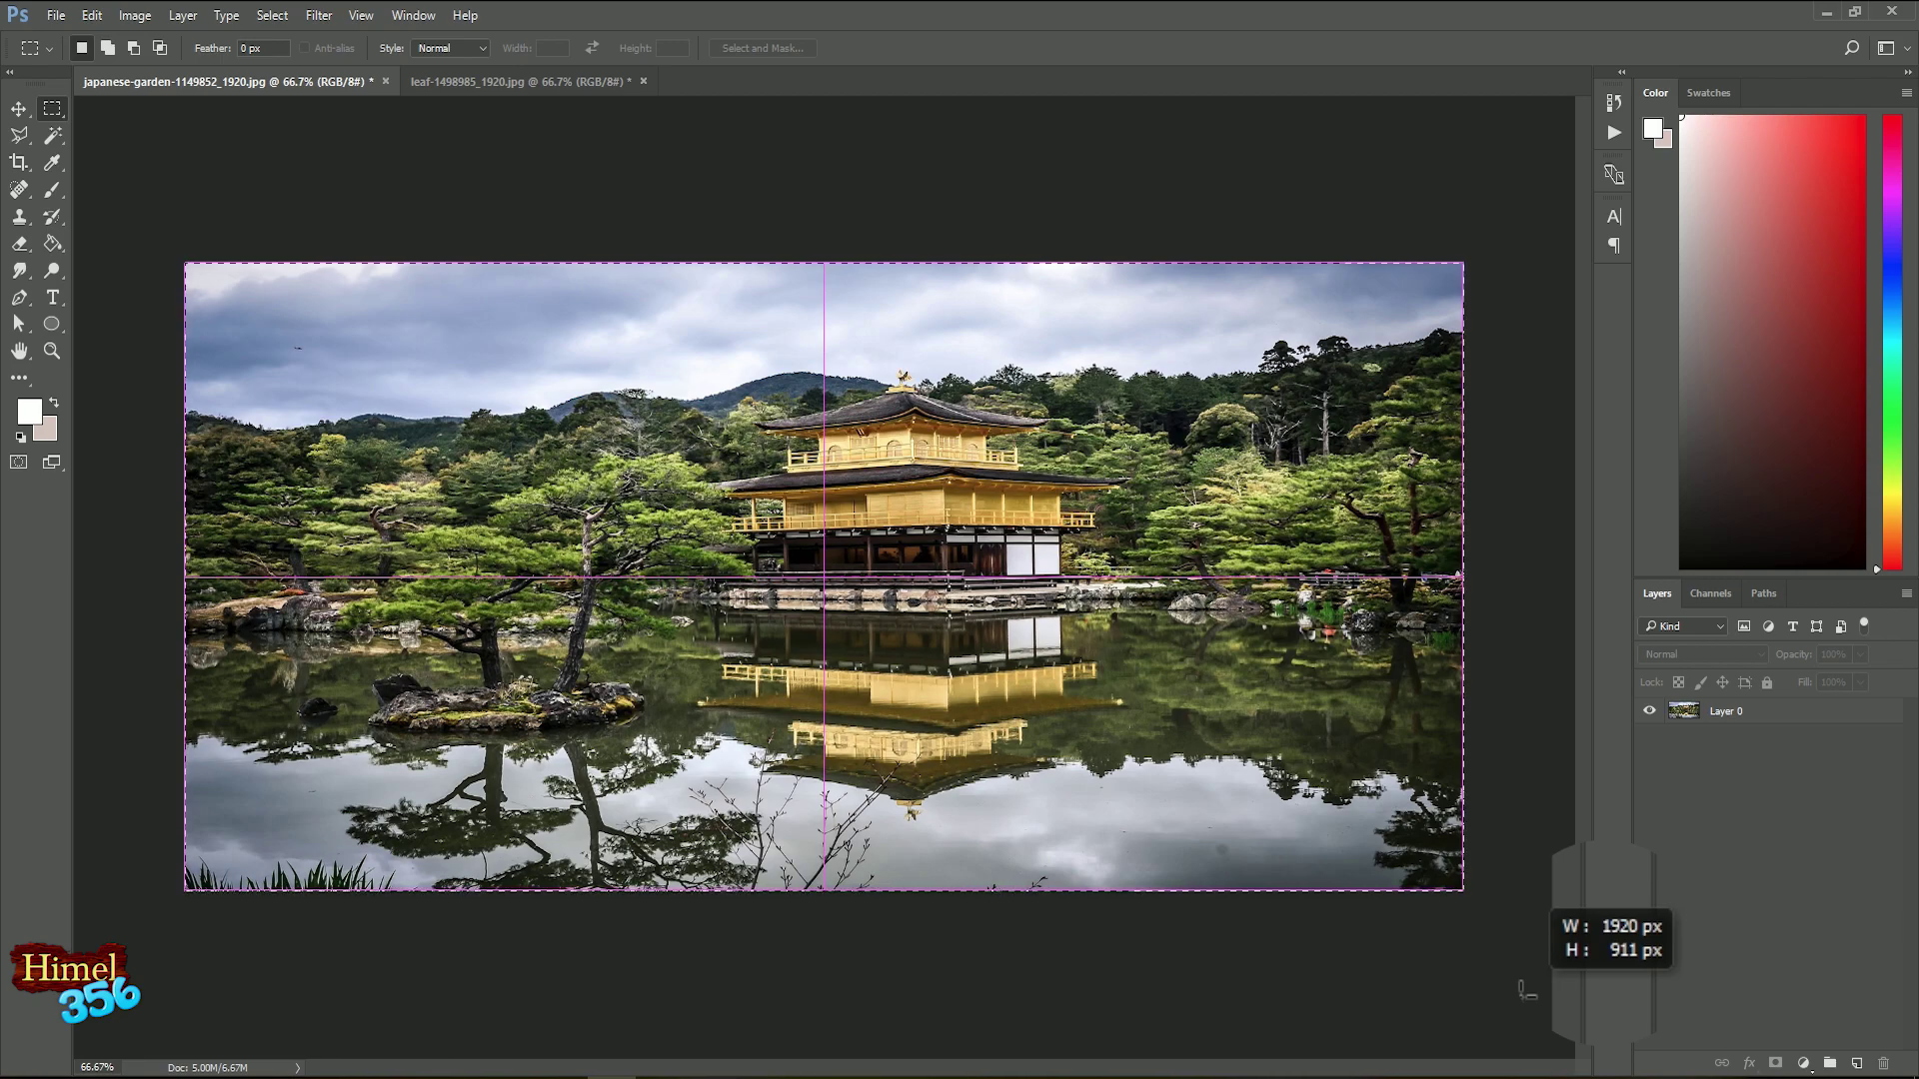
pyautogui.moveTo(1525, 991); pyautogui.dragTo(1528, 992)
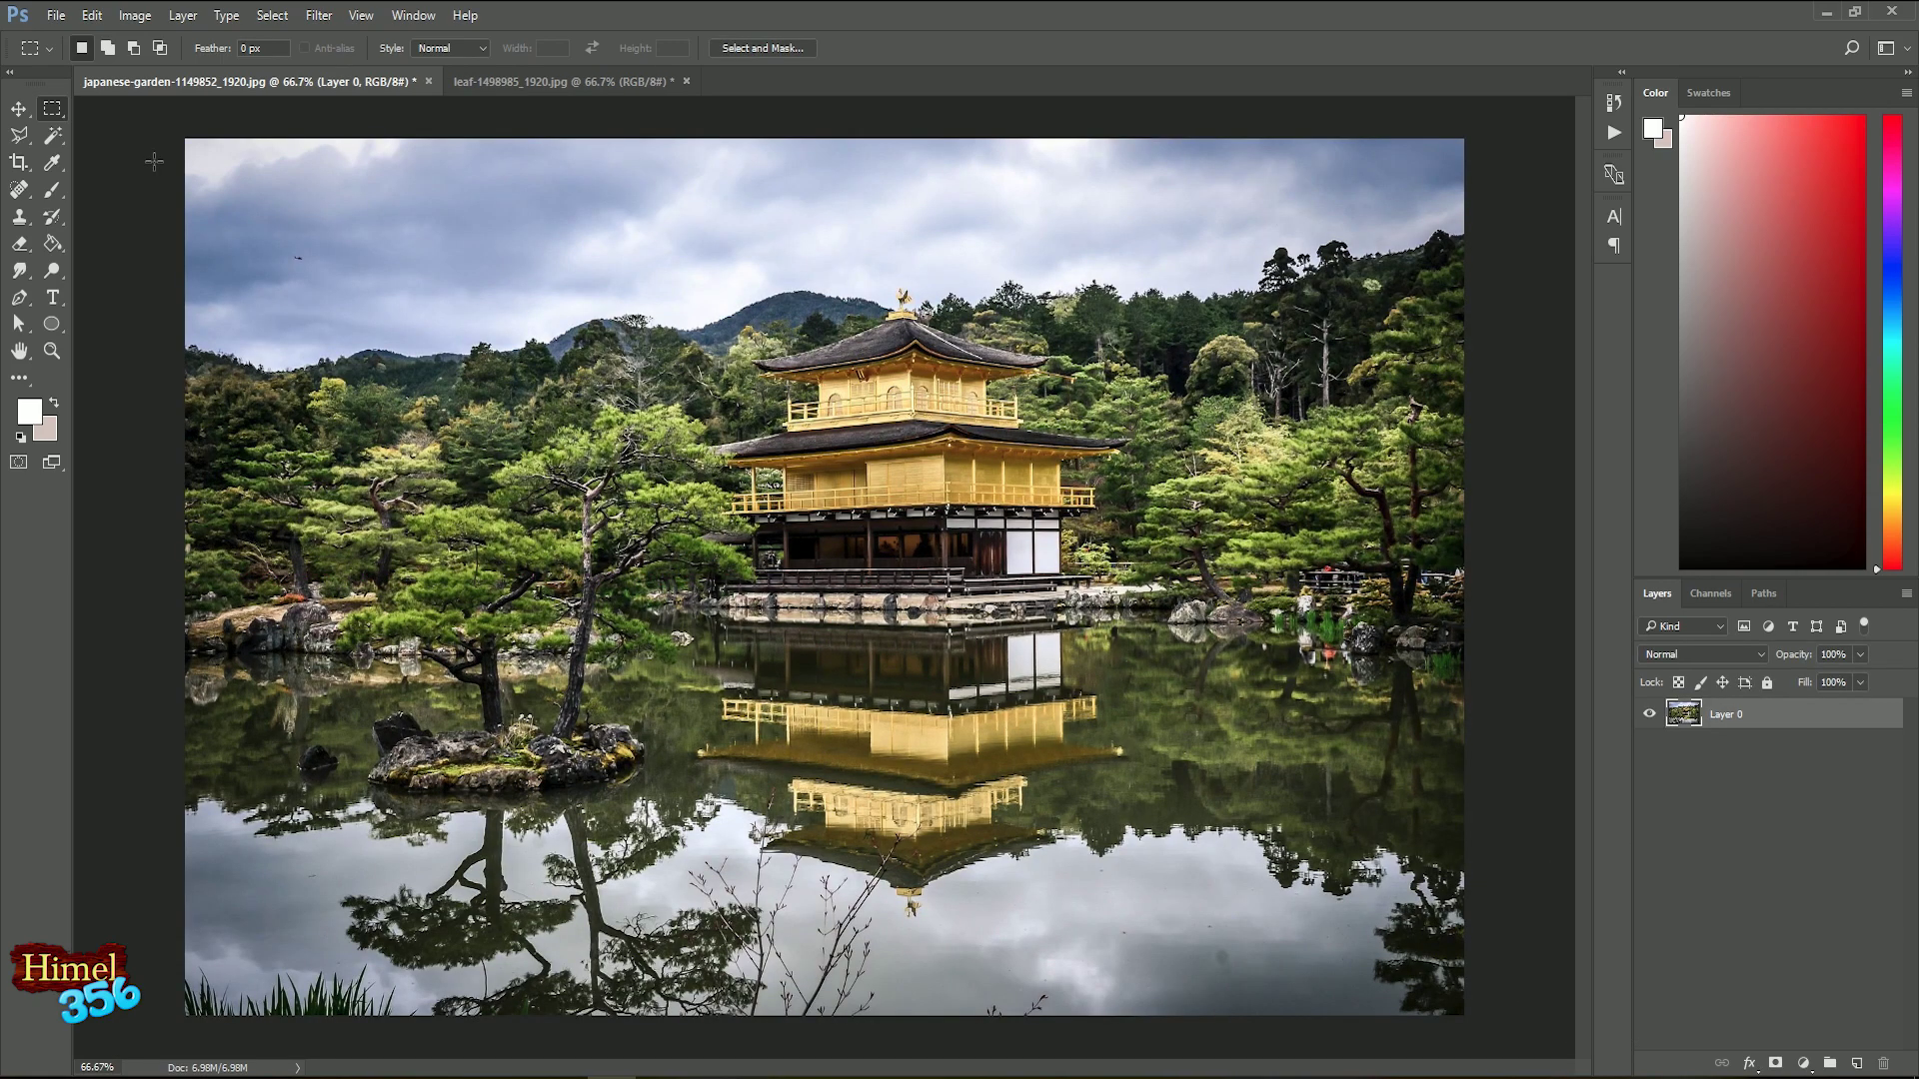
# Step: Resize the leaf image to 1920 × 1271 px in Image Size, matching the garden document
pyautogui.click(527, 72)
pyautogui.click(150, 18)
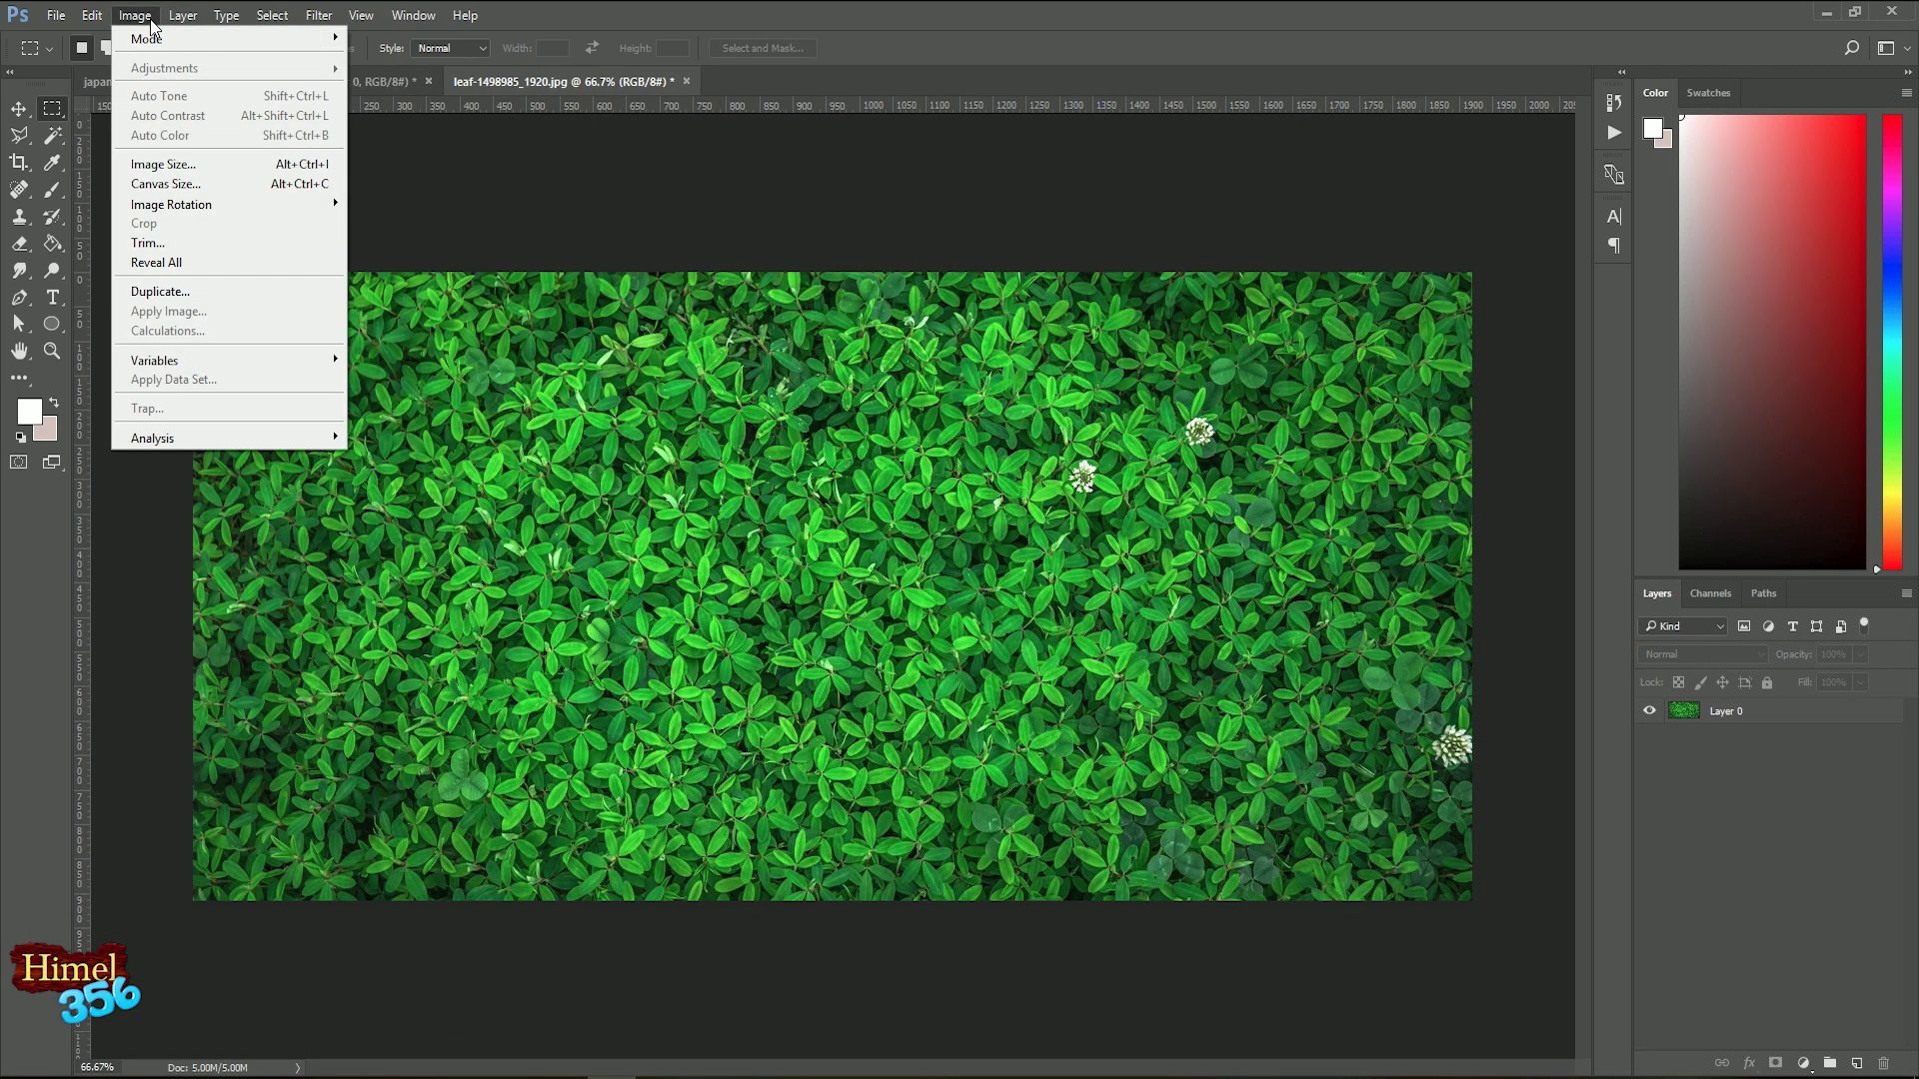
pyautogui.click(173, 165)
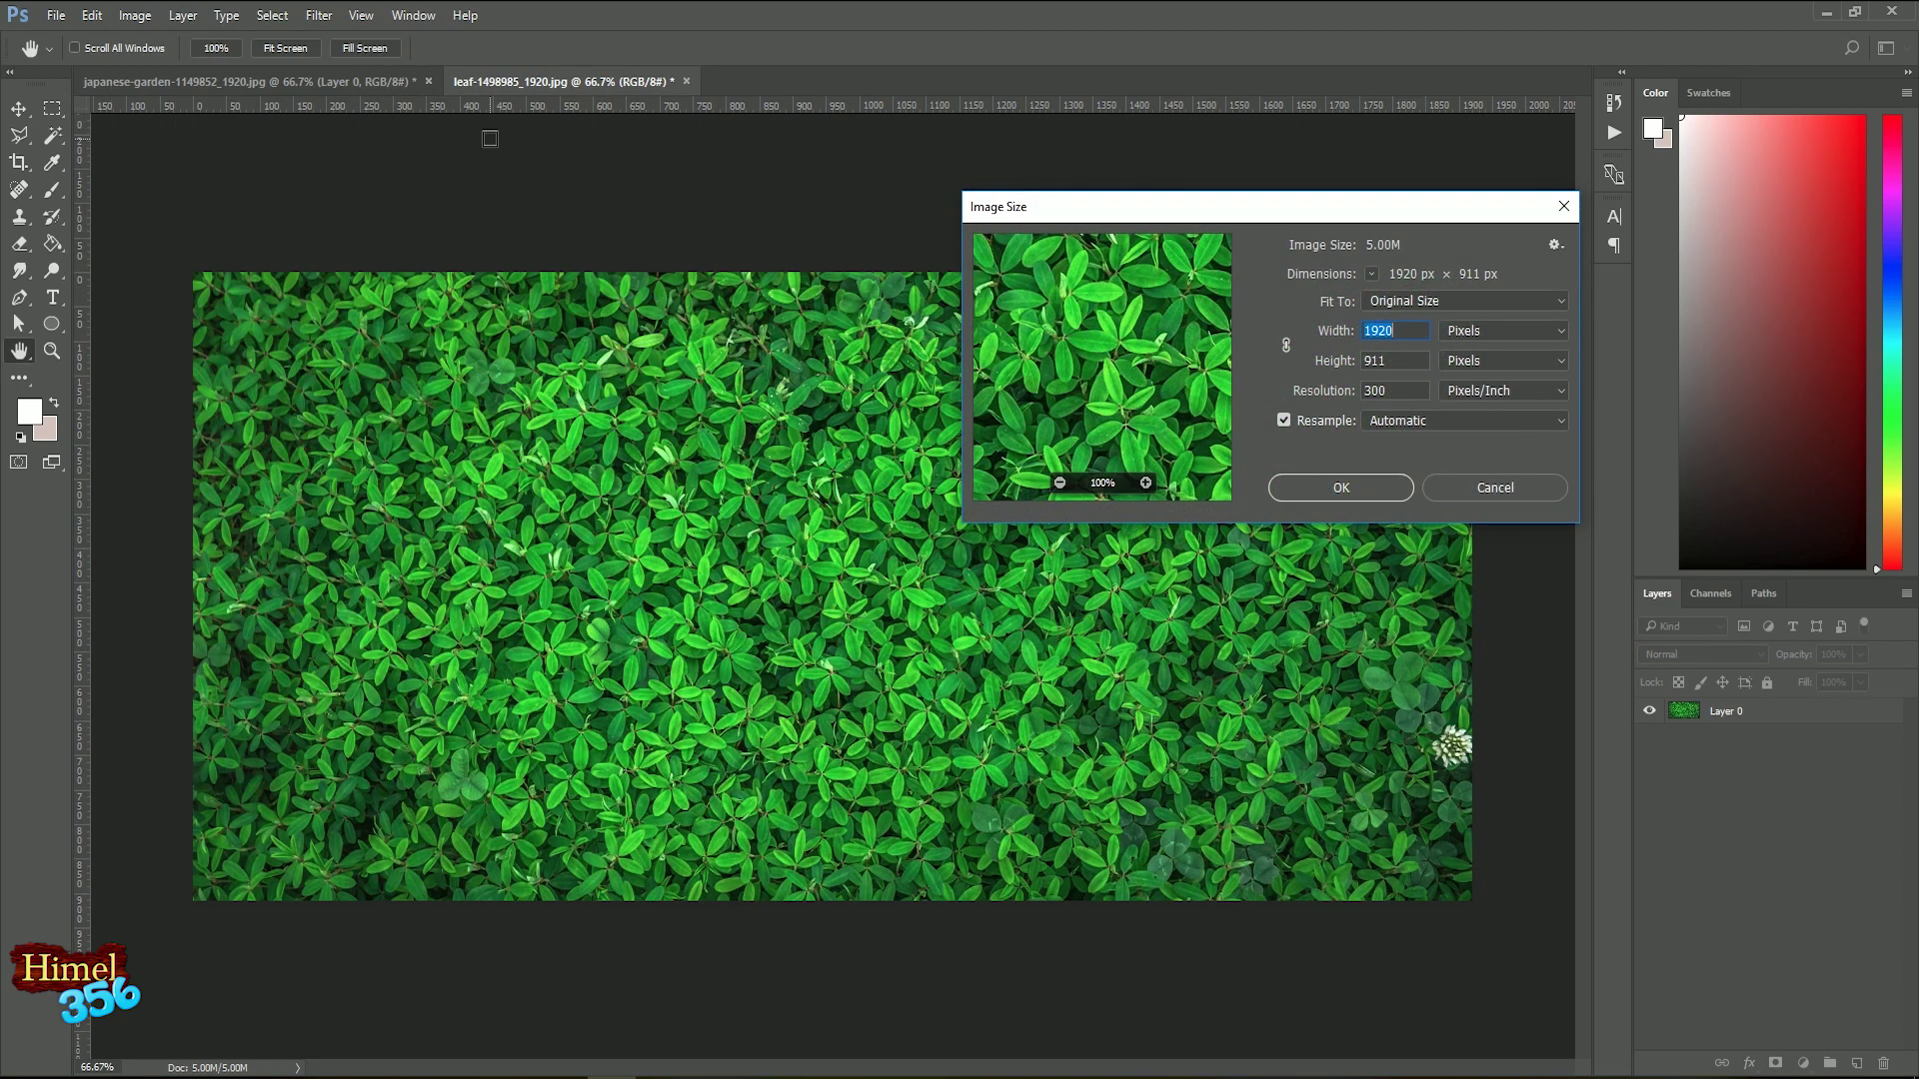
pyautogui.click(411, 18)
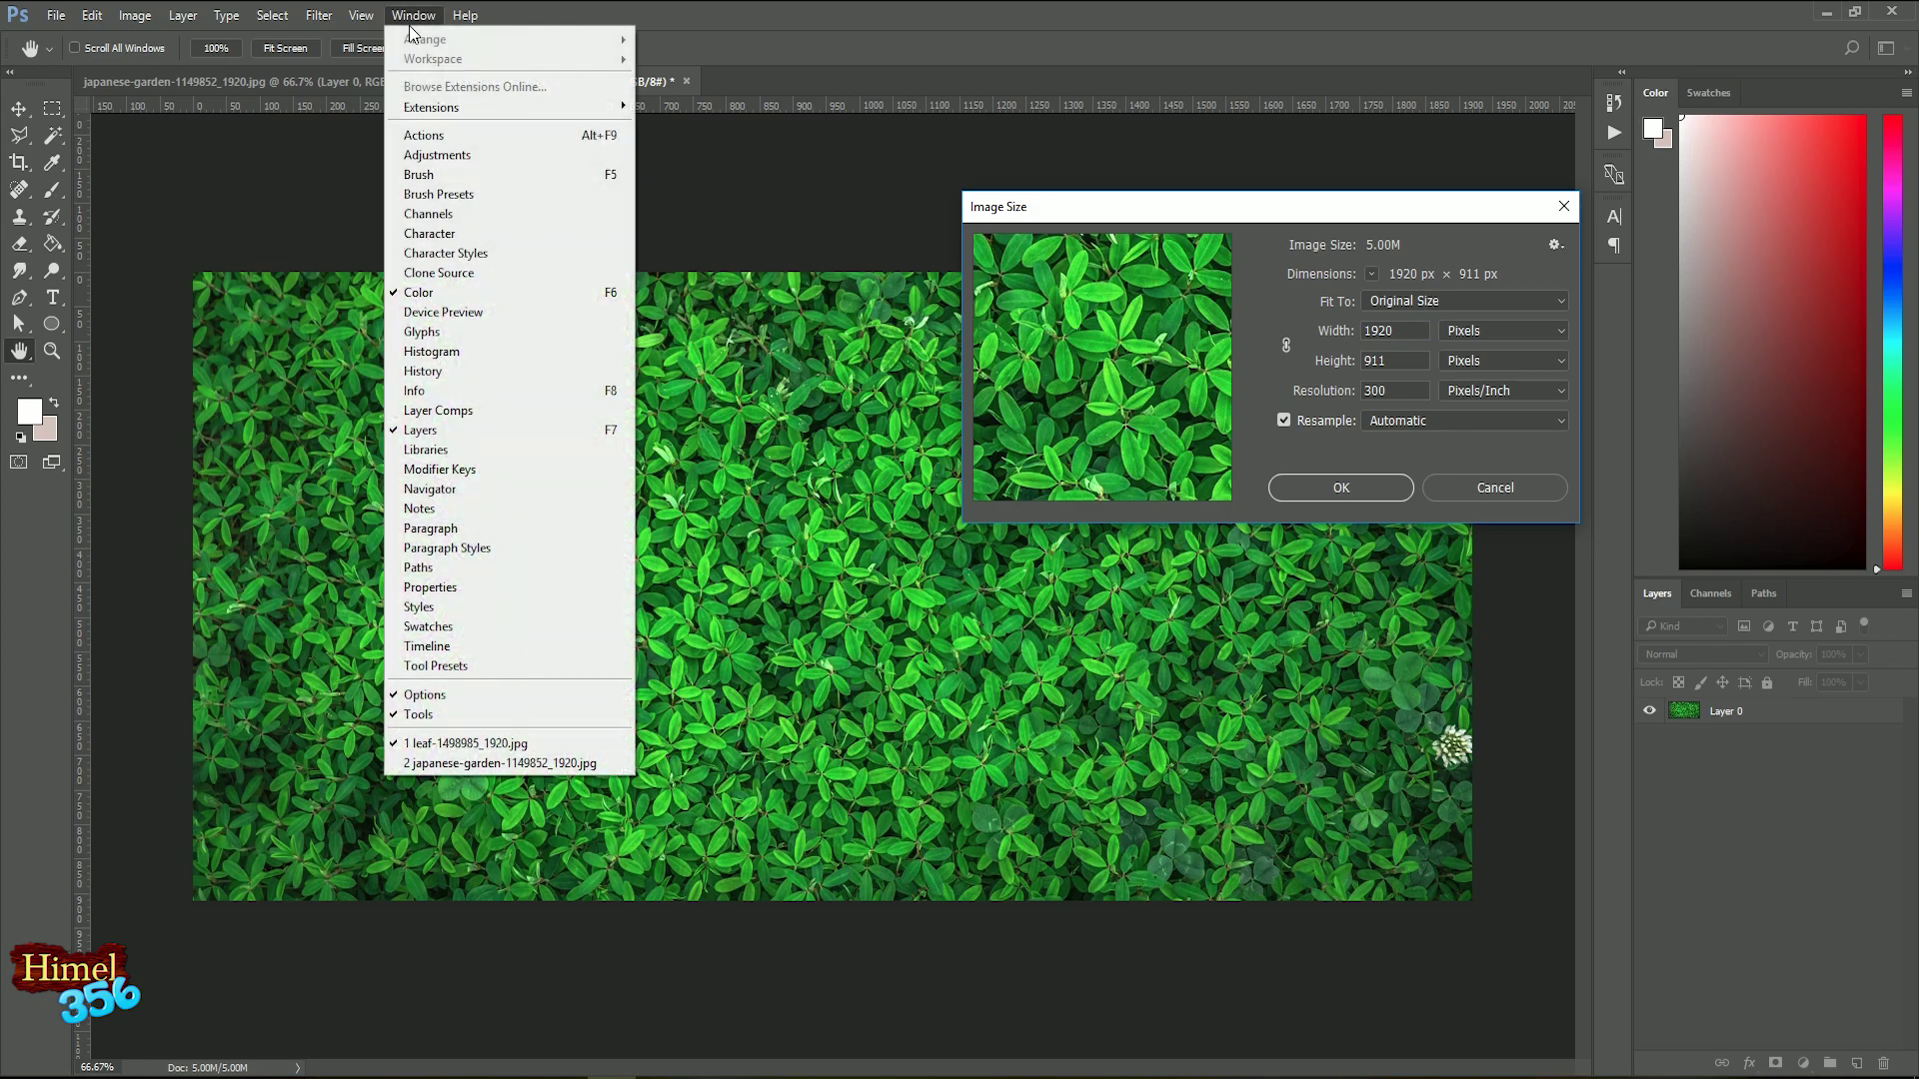
pyautogui.click(505, 764)
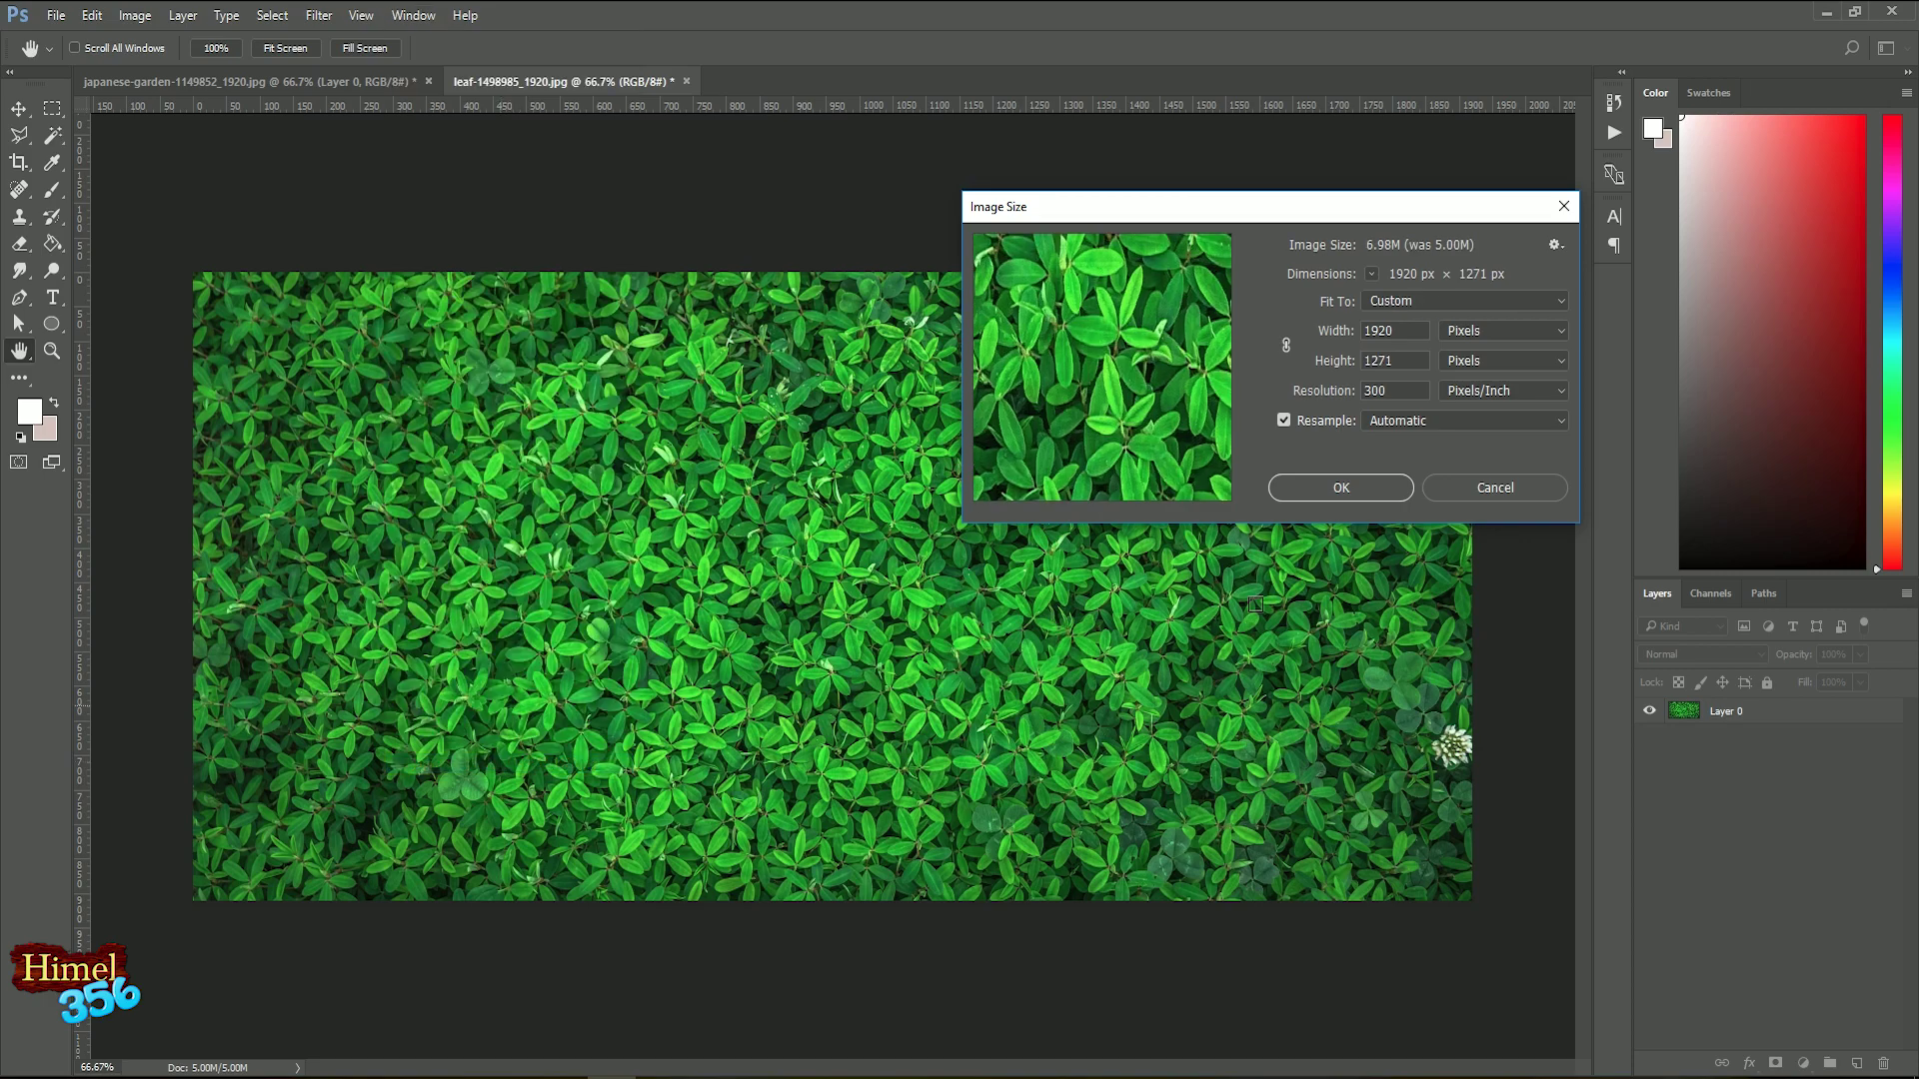
pyautogui.click(1335, 497)
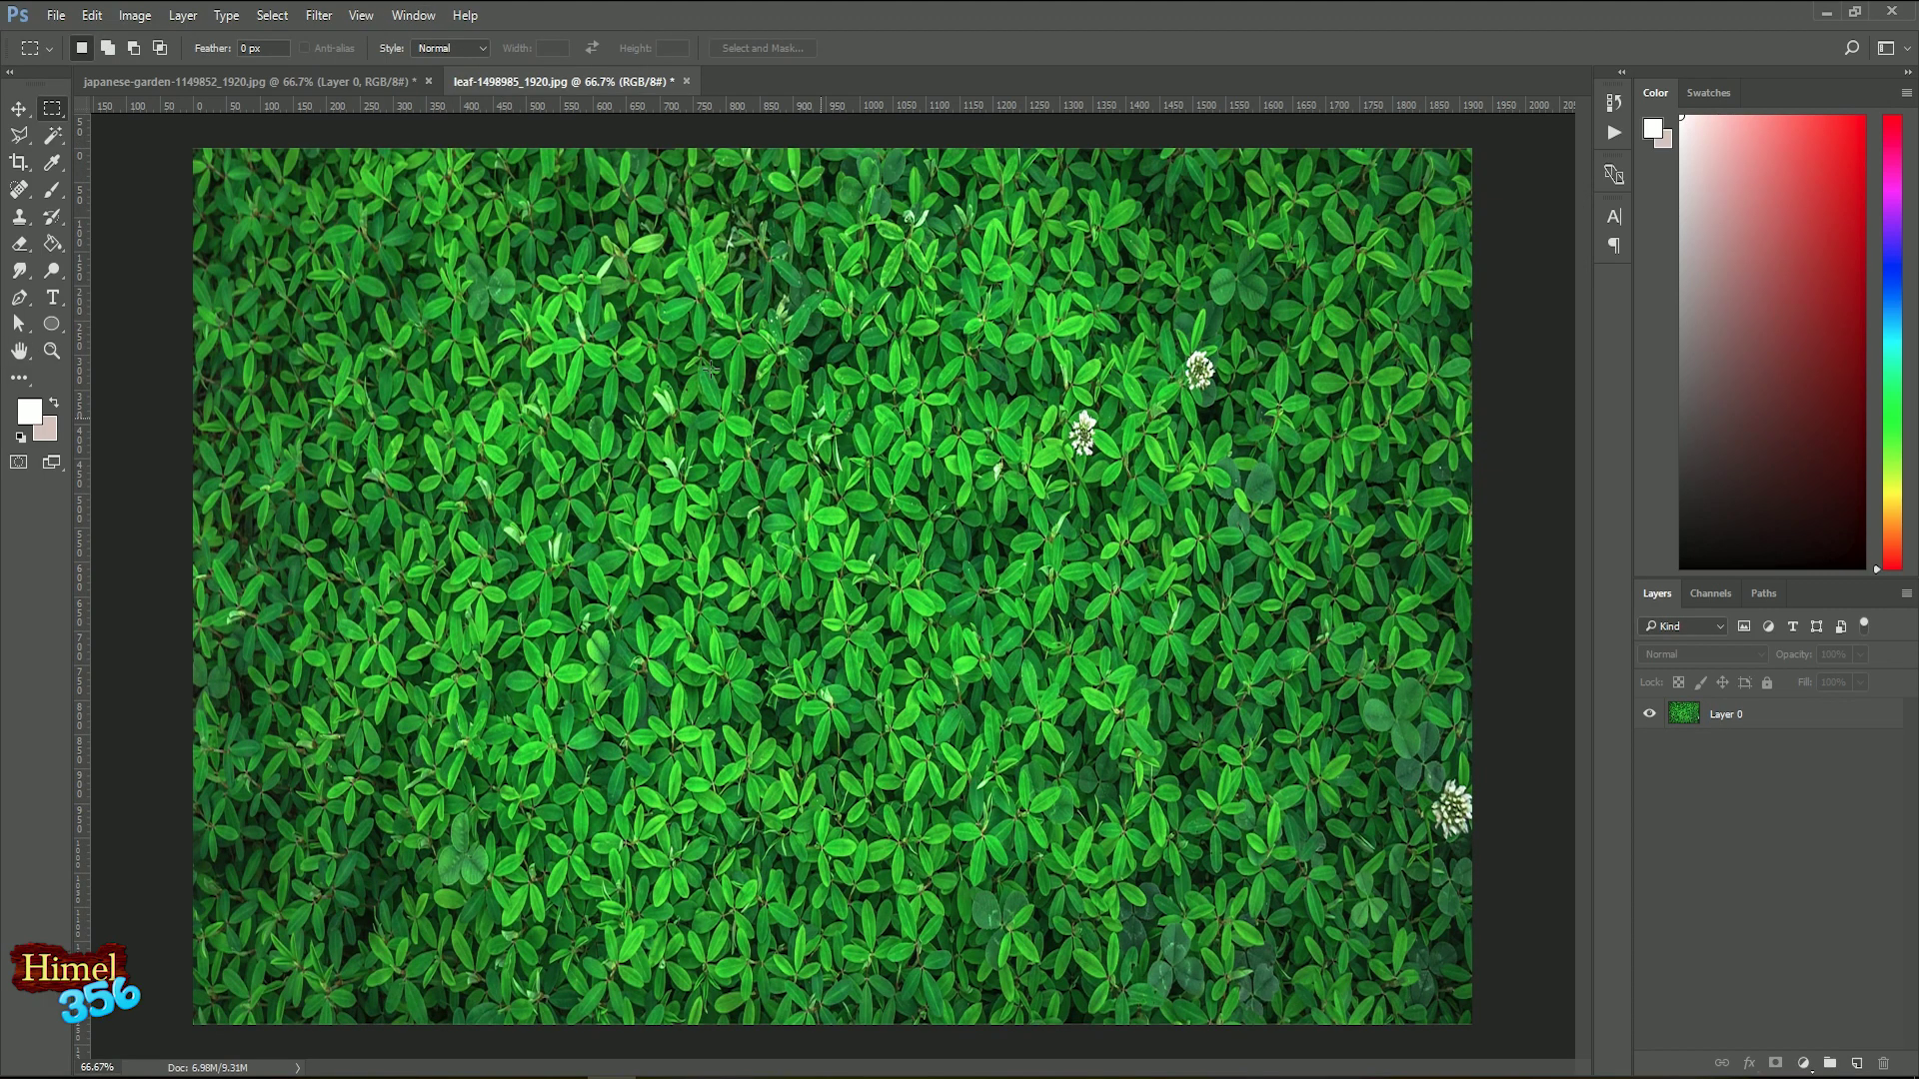
# Step: Marquee a 1920 × 911 area of the leaf image and crop to it
pyautogui.moveTo(151, 133); pyautogui.dragTo(1545, 1061)
pyautogui.hotkey('alt', 'i')
pyautogui.press('p')
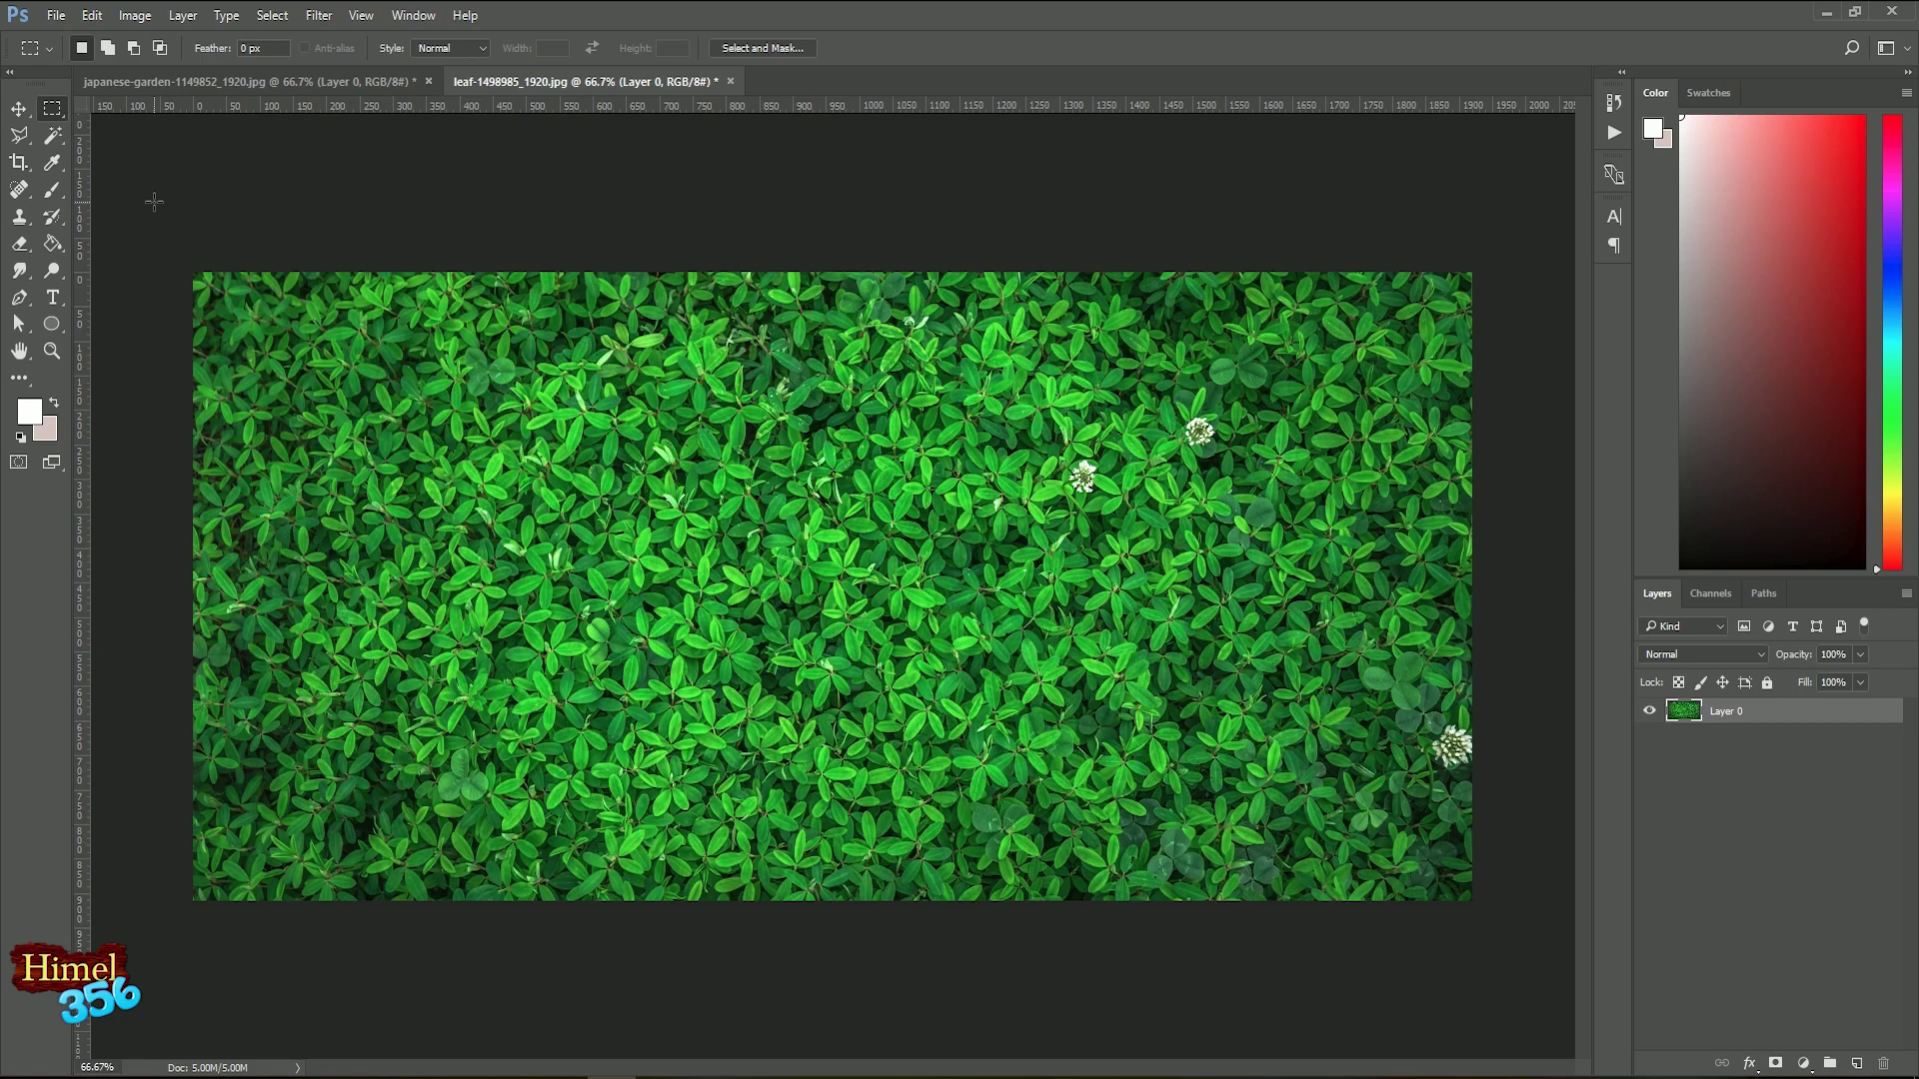
# Step: Crop the garden photo with the Crop tool's Front Image preset (1920 × 911) and commit
pyautogui.click(20, 164)
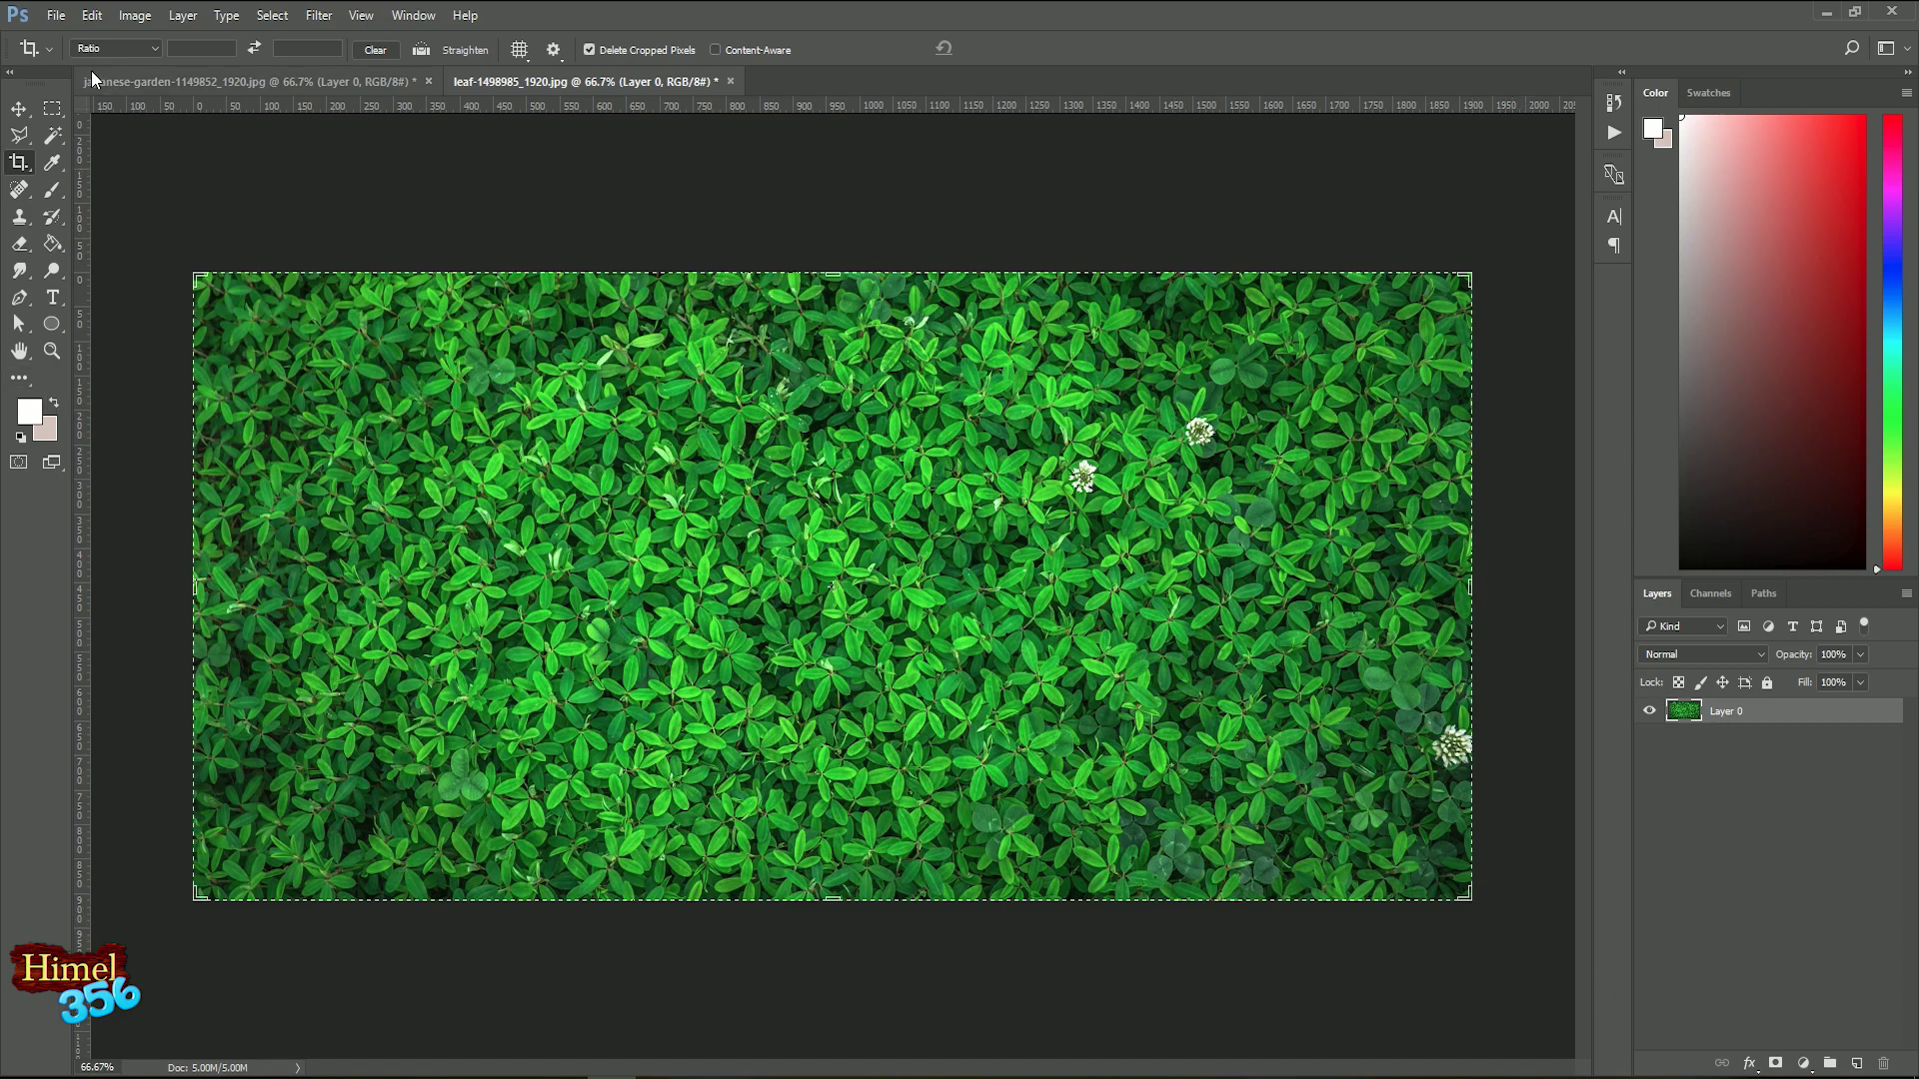
pyautogui.click(119, 51)
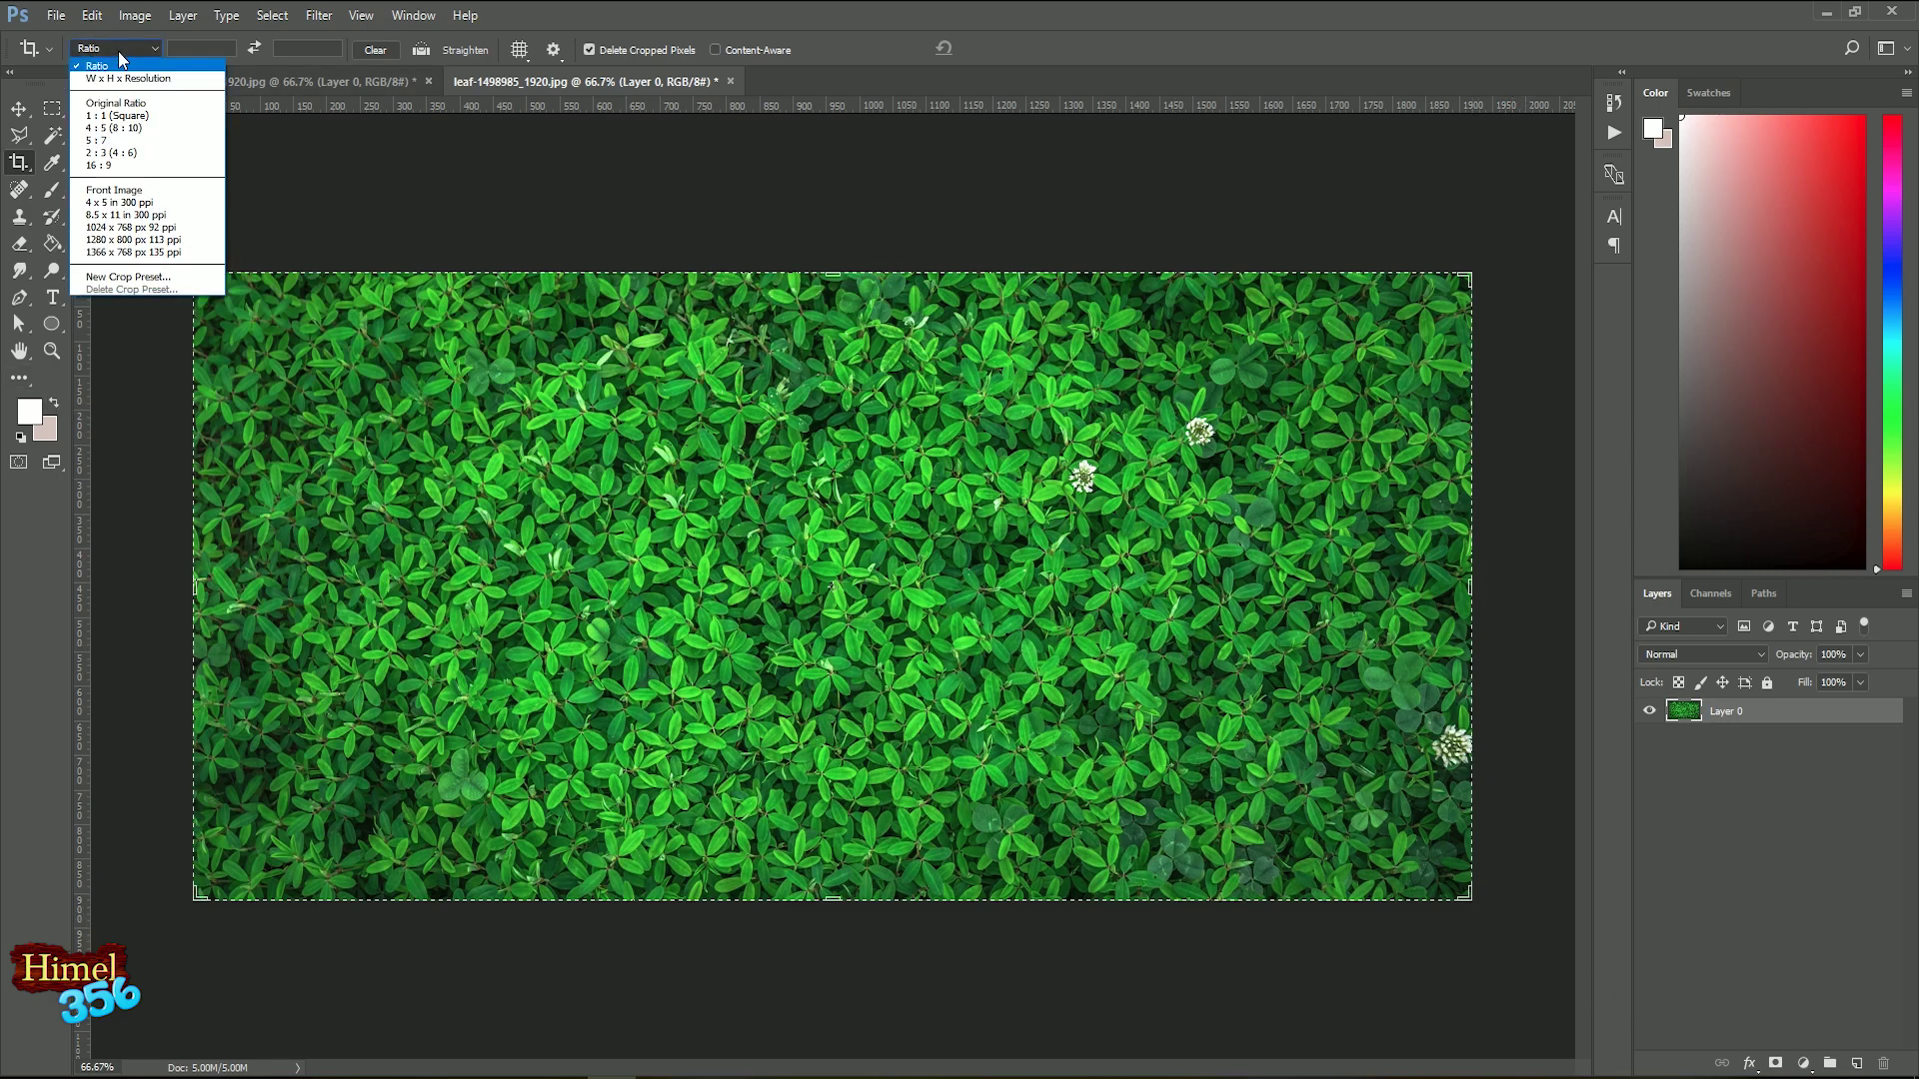
pyautogui.click(140, 190)
pyautogui.click(348, 85)
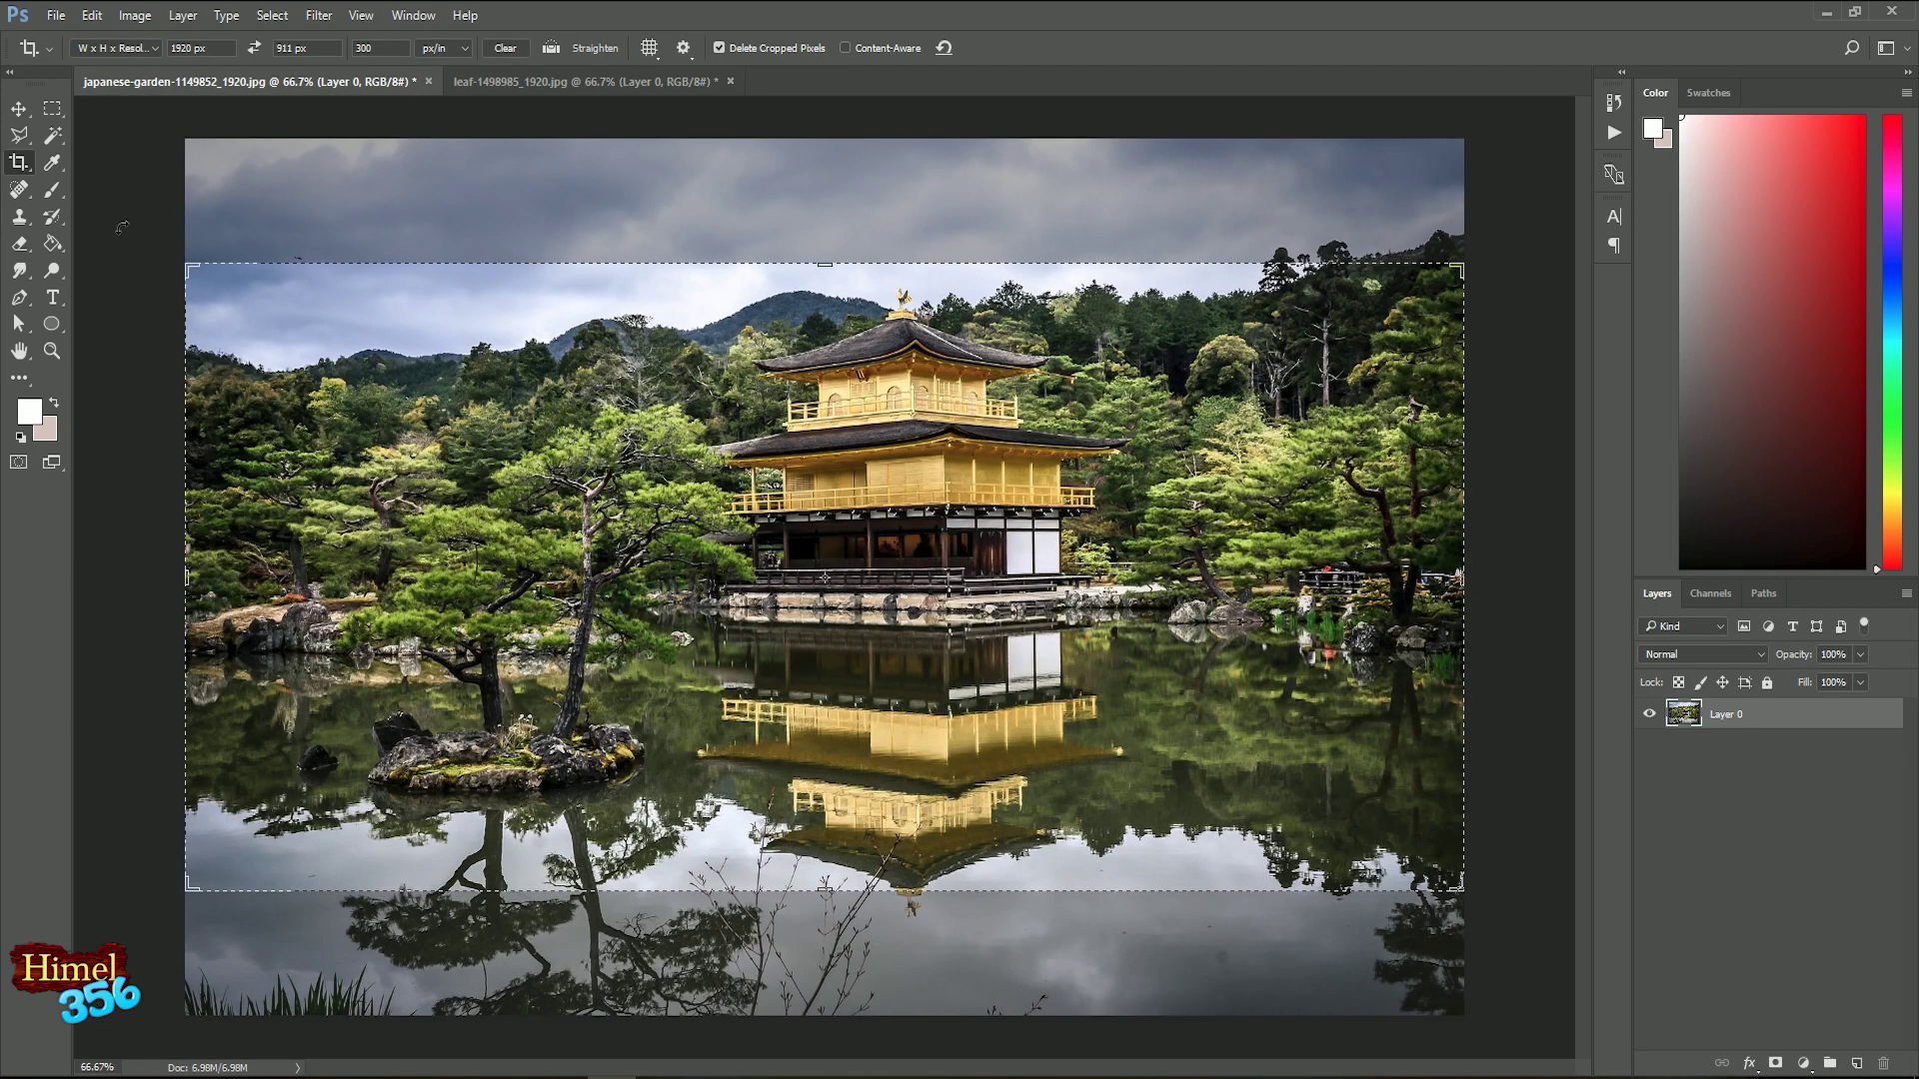
pyautogui.doubleClick(967, 480)
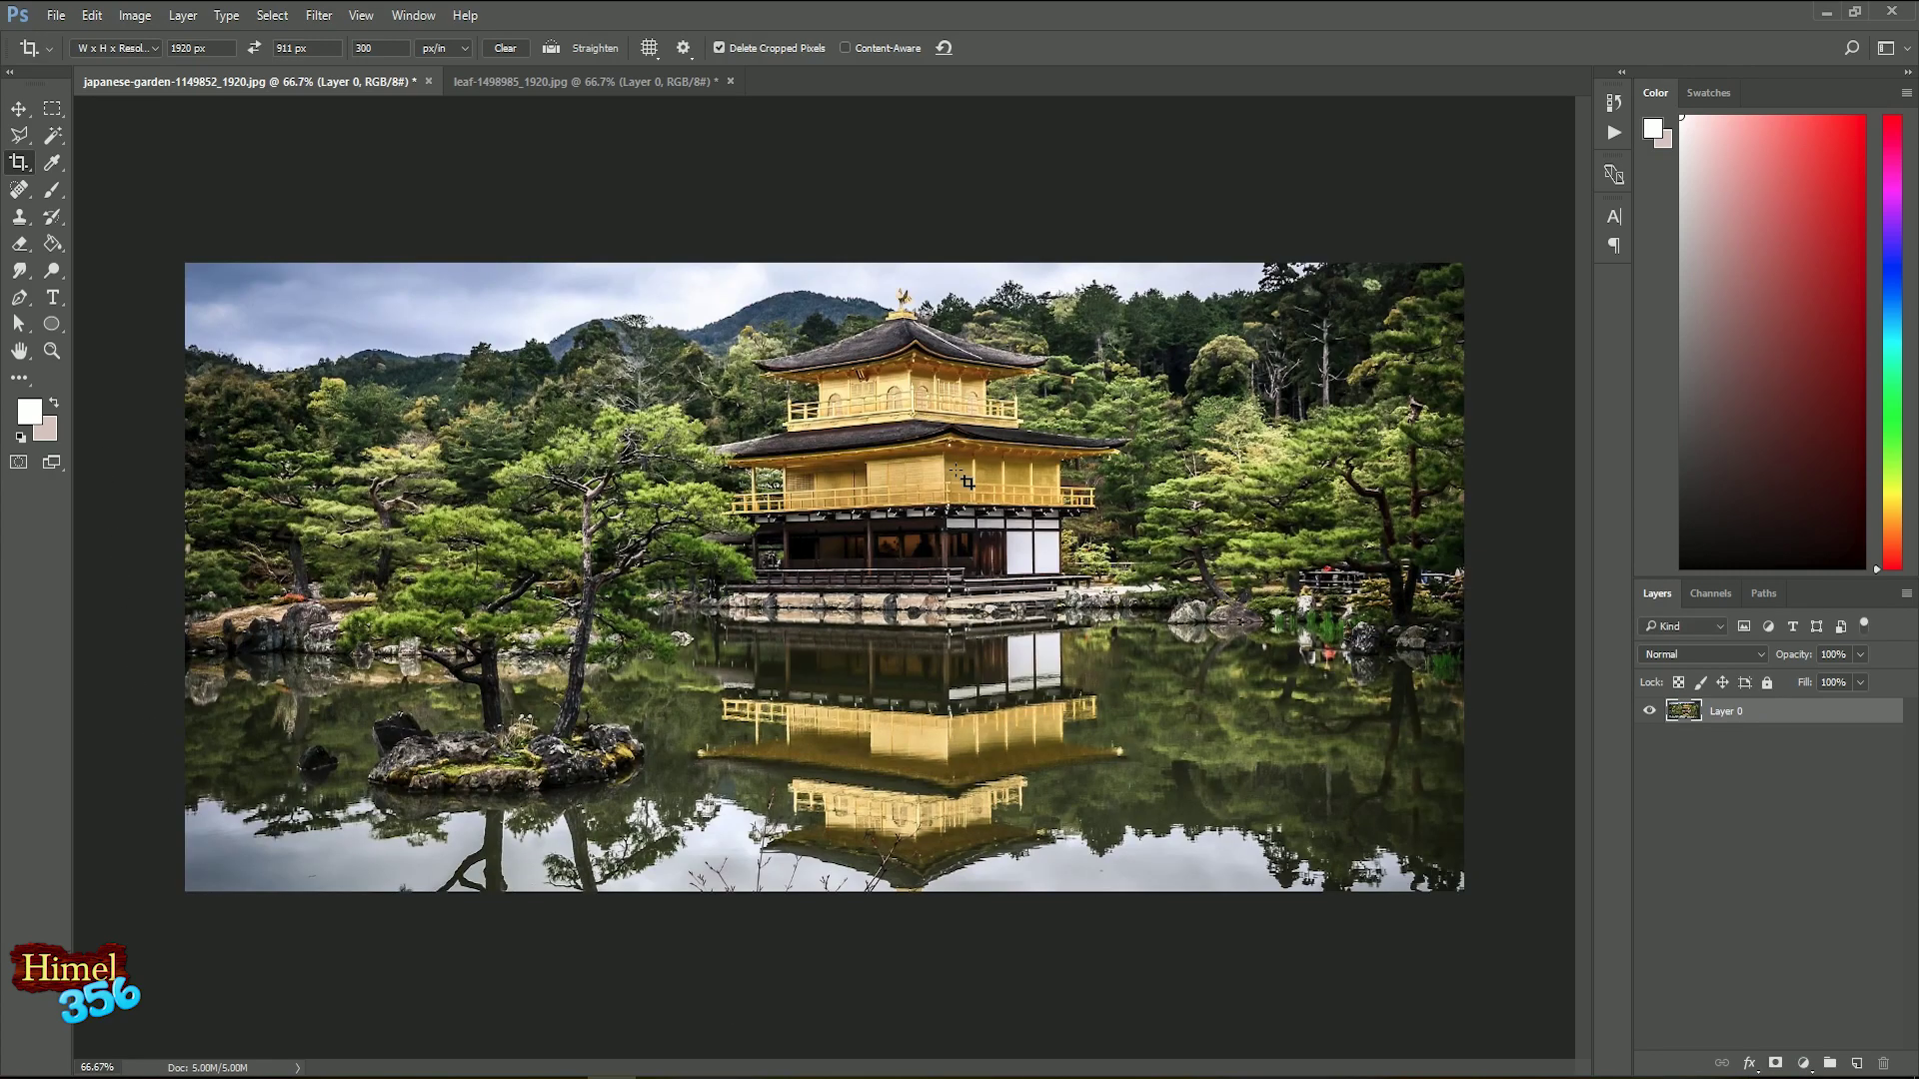
# Step: Marquee the whole cropped garden photo to check its size
pyautogui.click(52, 112)
pyautogui.moveTo(183, 261)
pyautogui.mouseDown()
pyautogui.moveTo(1545, 1069)
pyautogui.moveTo(1582, 1003)
pyautogui.mouseUp()
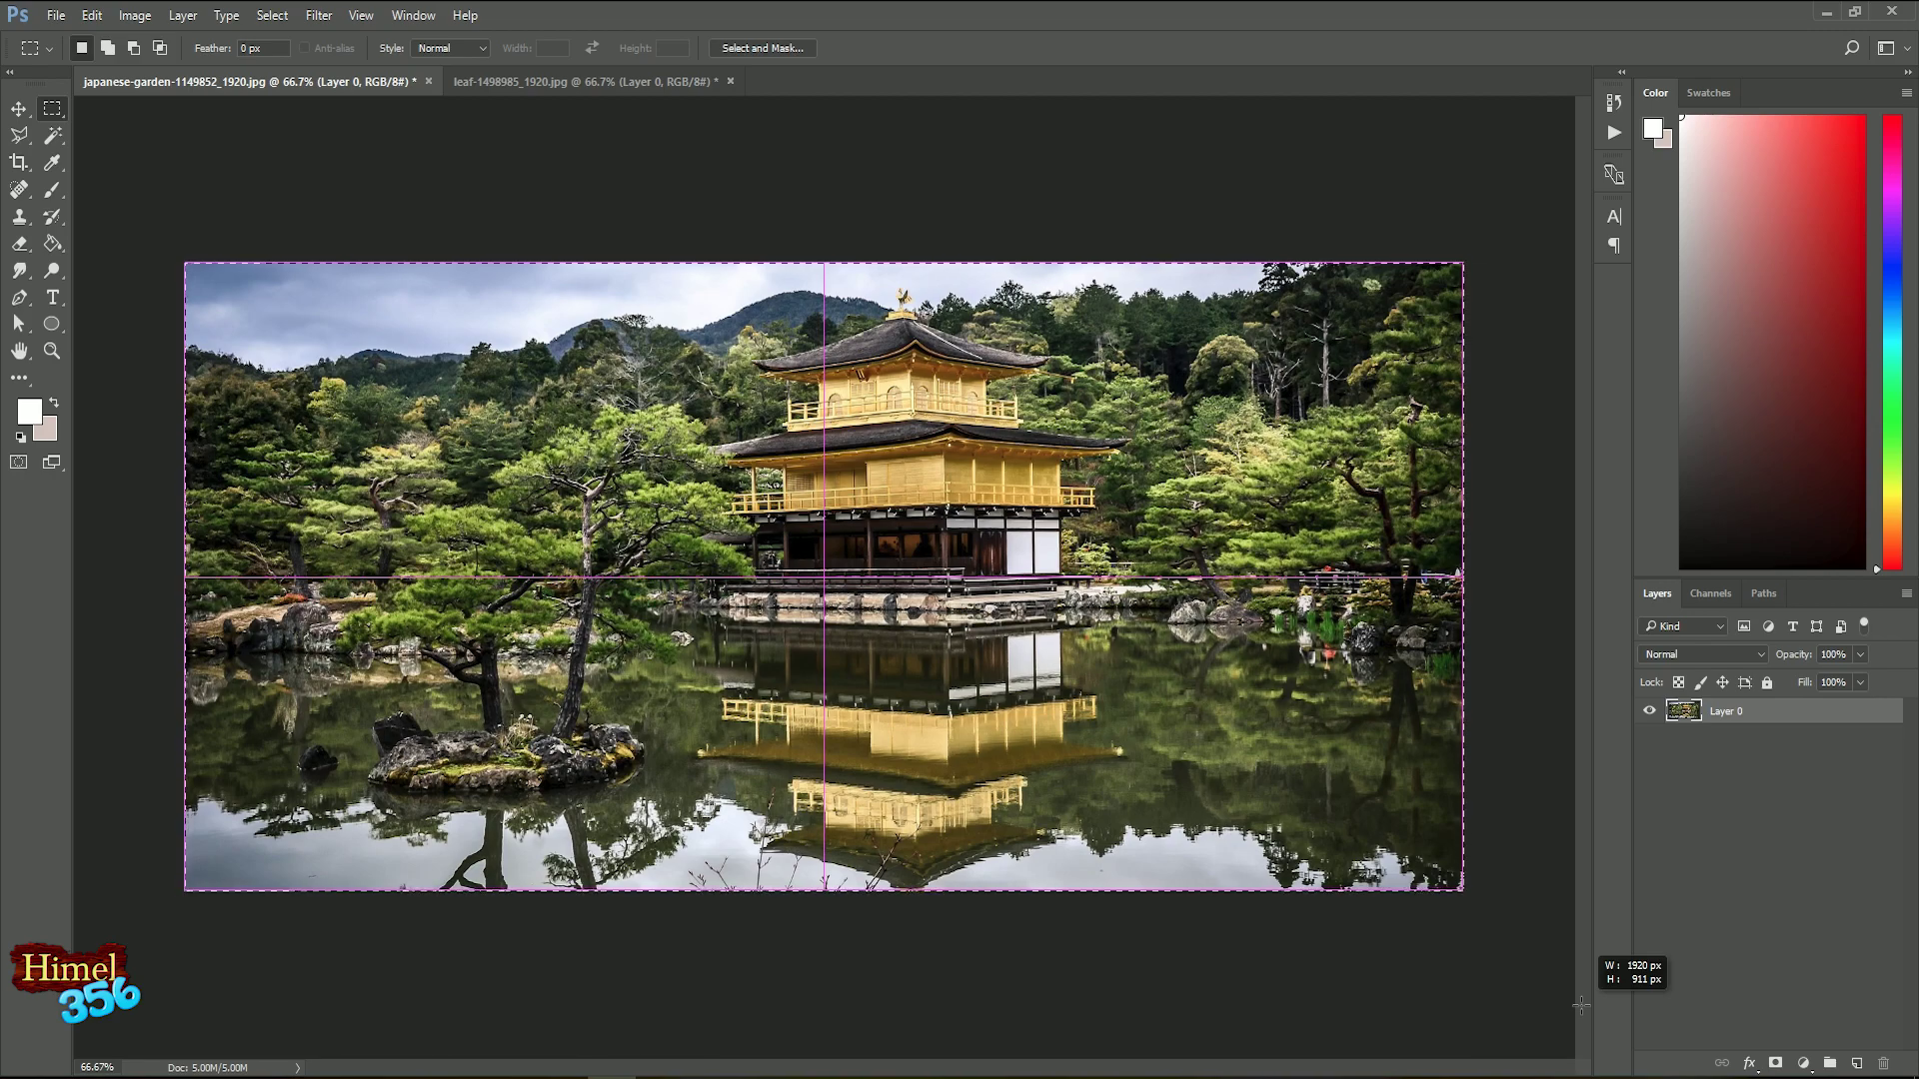
pyautogui.moveTo(1581, 1002); pyautogui.dragTo(1583, 1014)
# Step: Load the leaf image's 1920 × 911 size as the Front Image crop preset for the garden photo
pyautogui.click(564, 79)
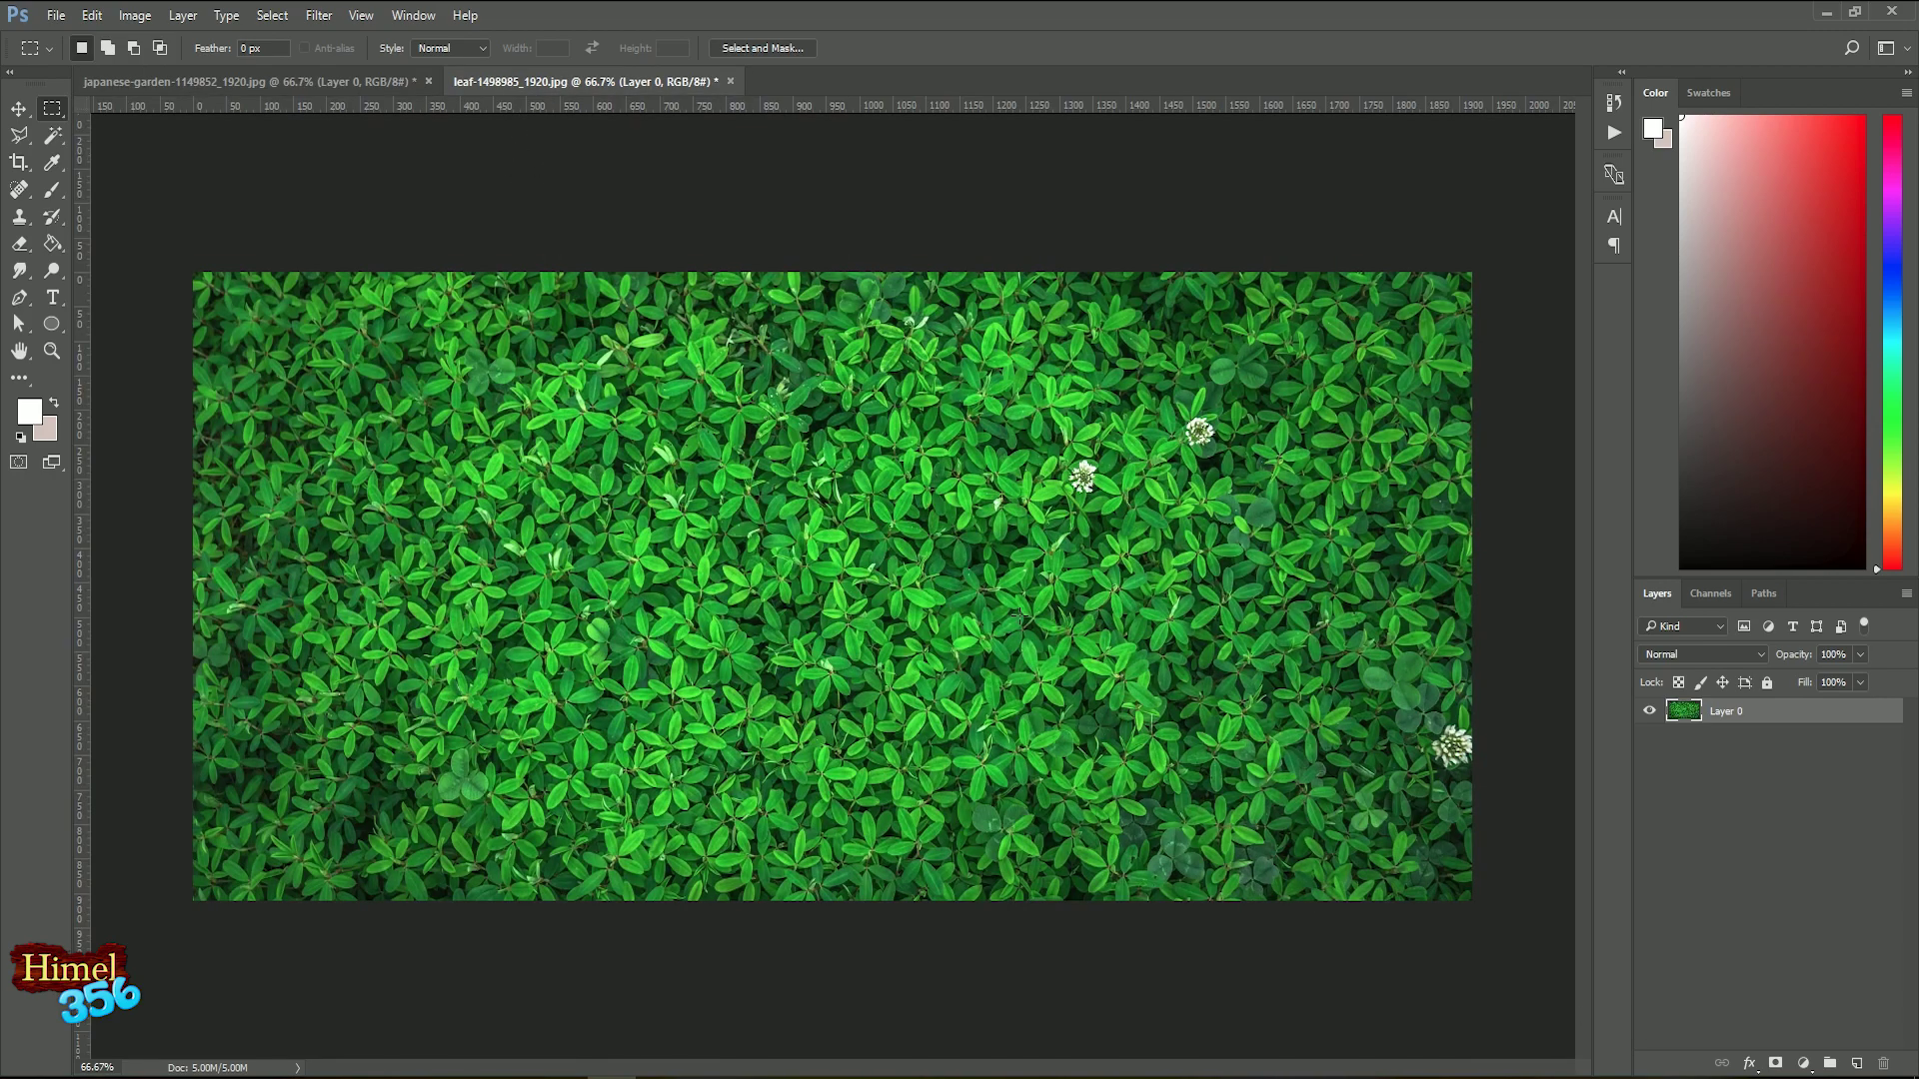
pyautogui.hotkey('ctrl', 'Tab')
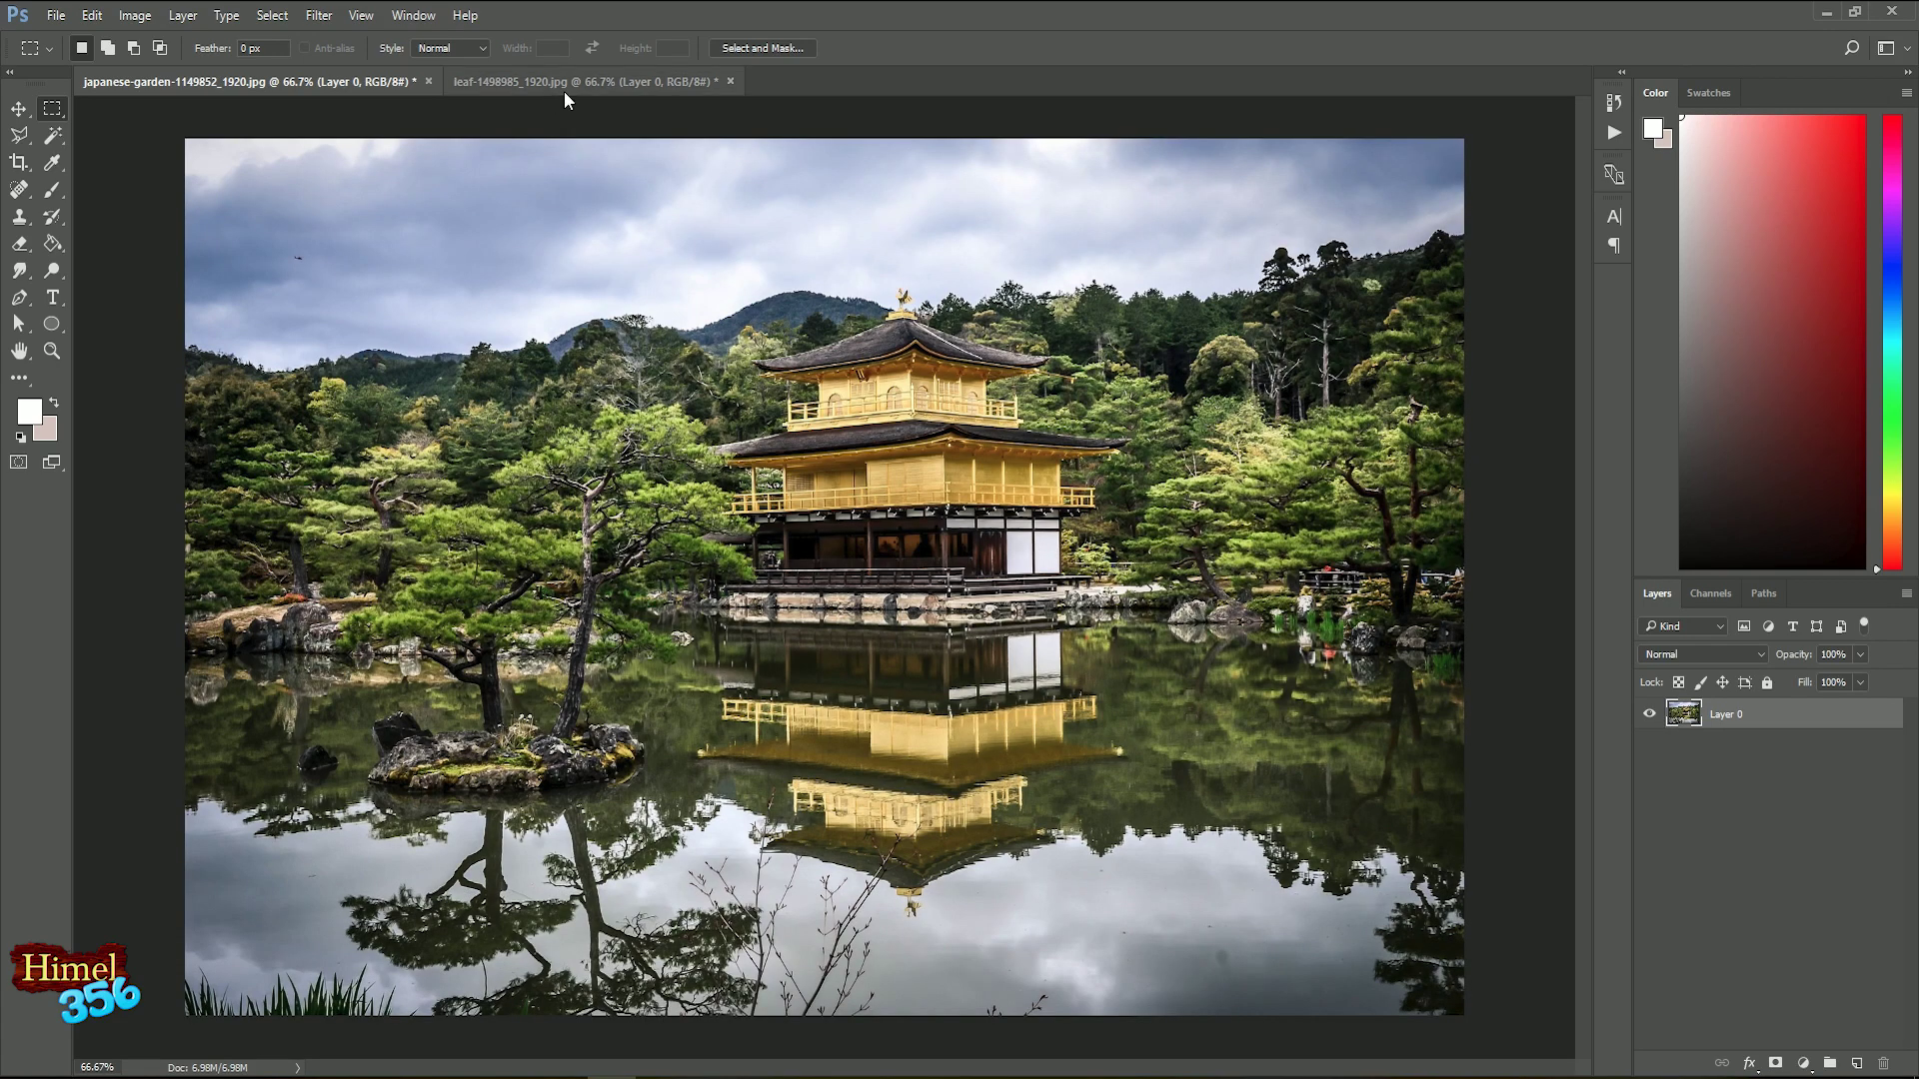
pyautogui.click(564, 92)
pyautogui.click(19, 168)
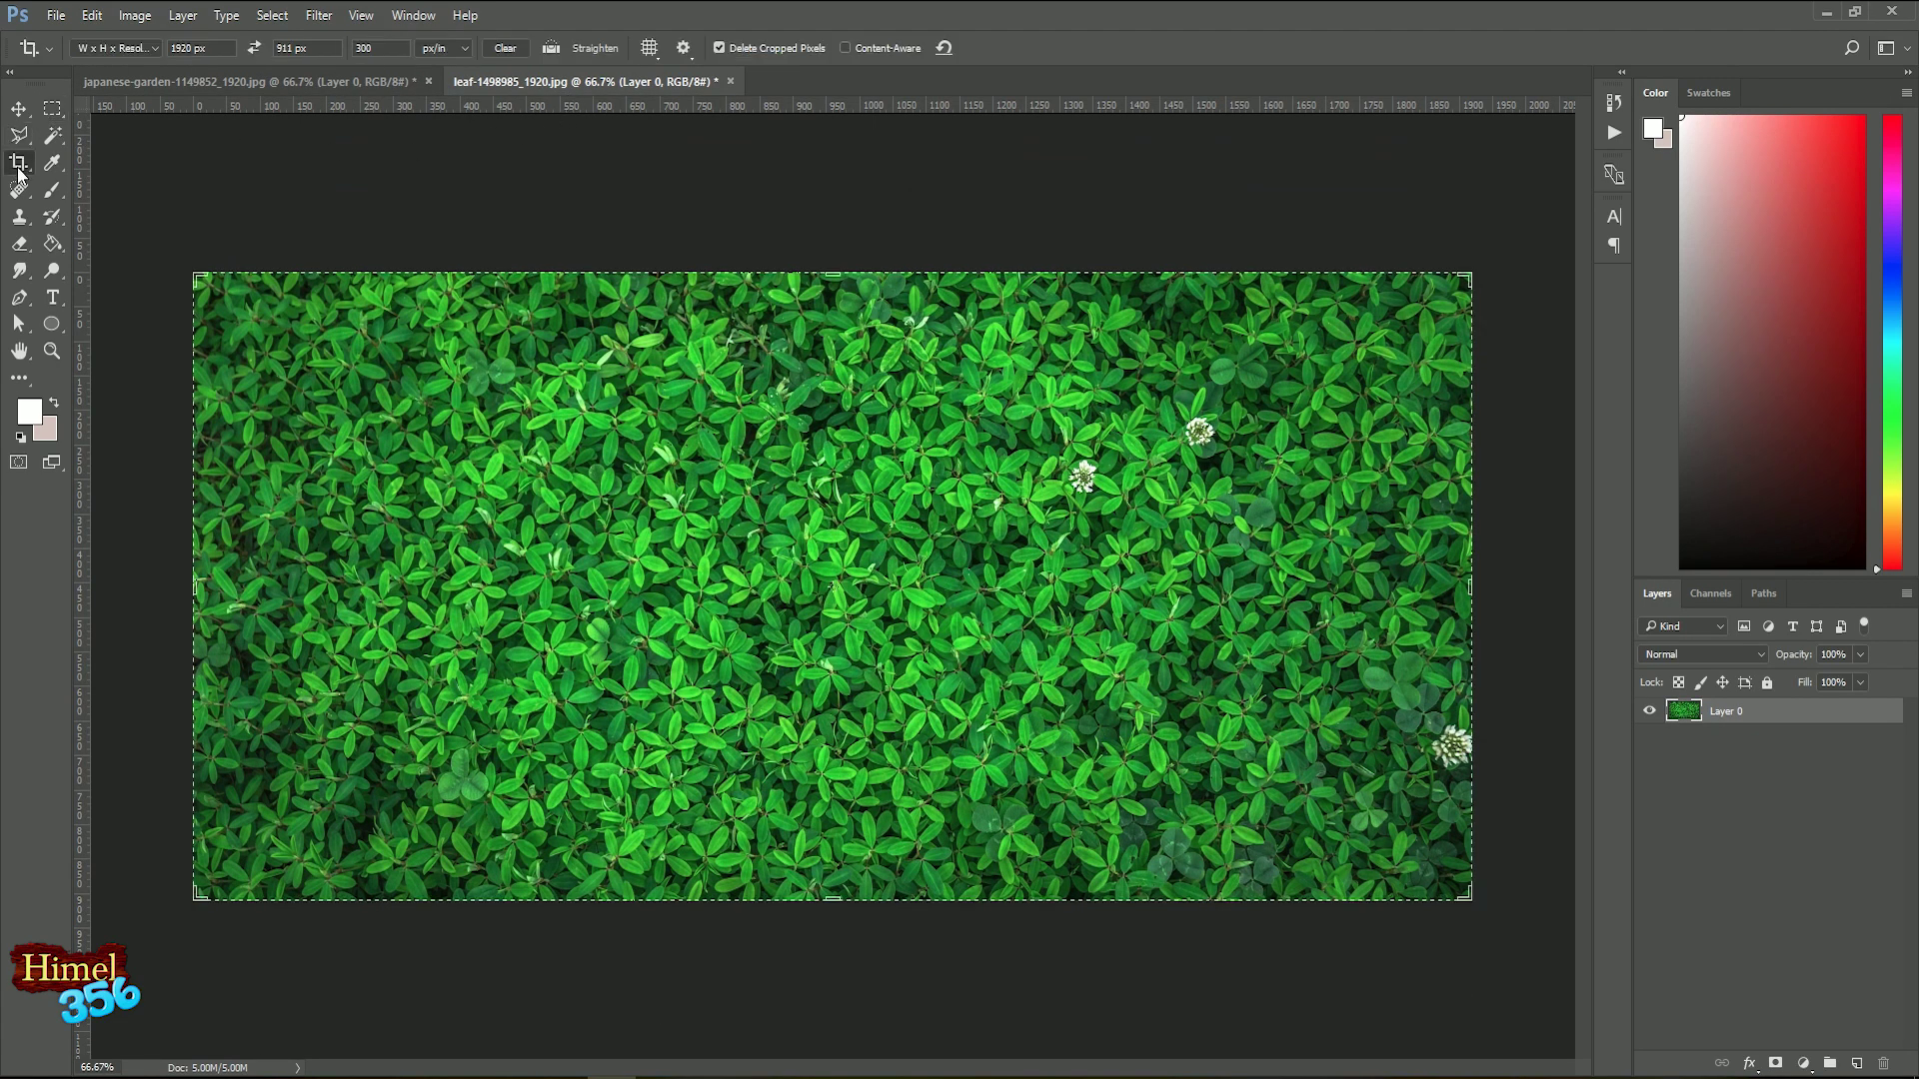
pyautogui.click(116, 46)
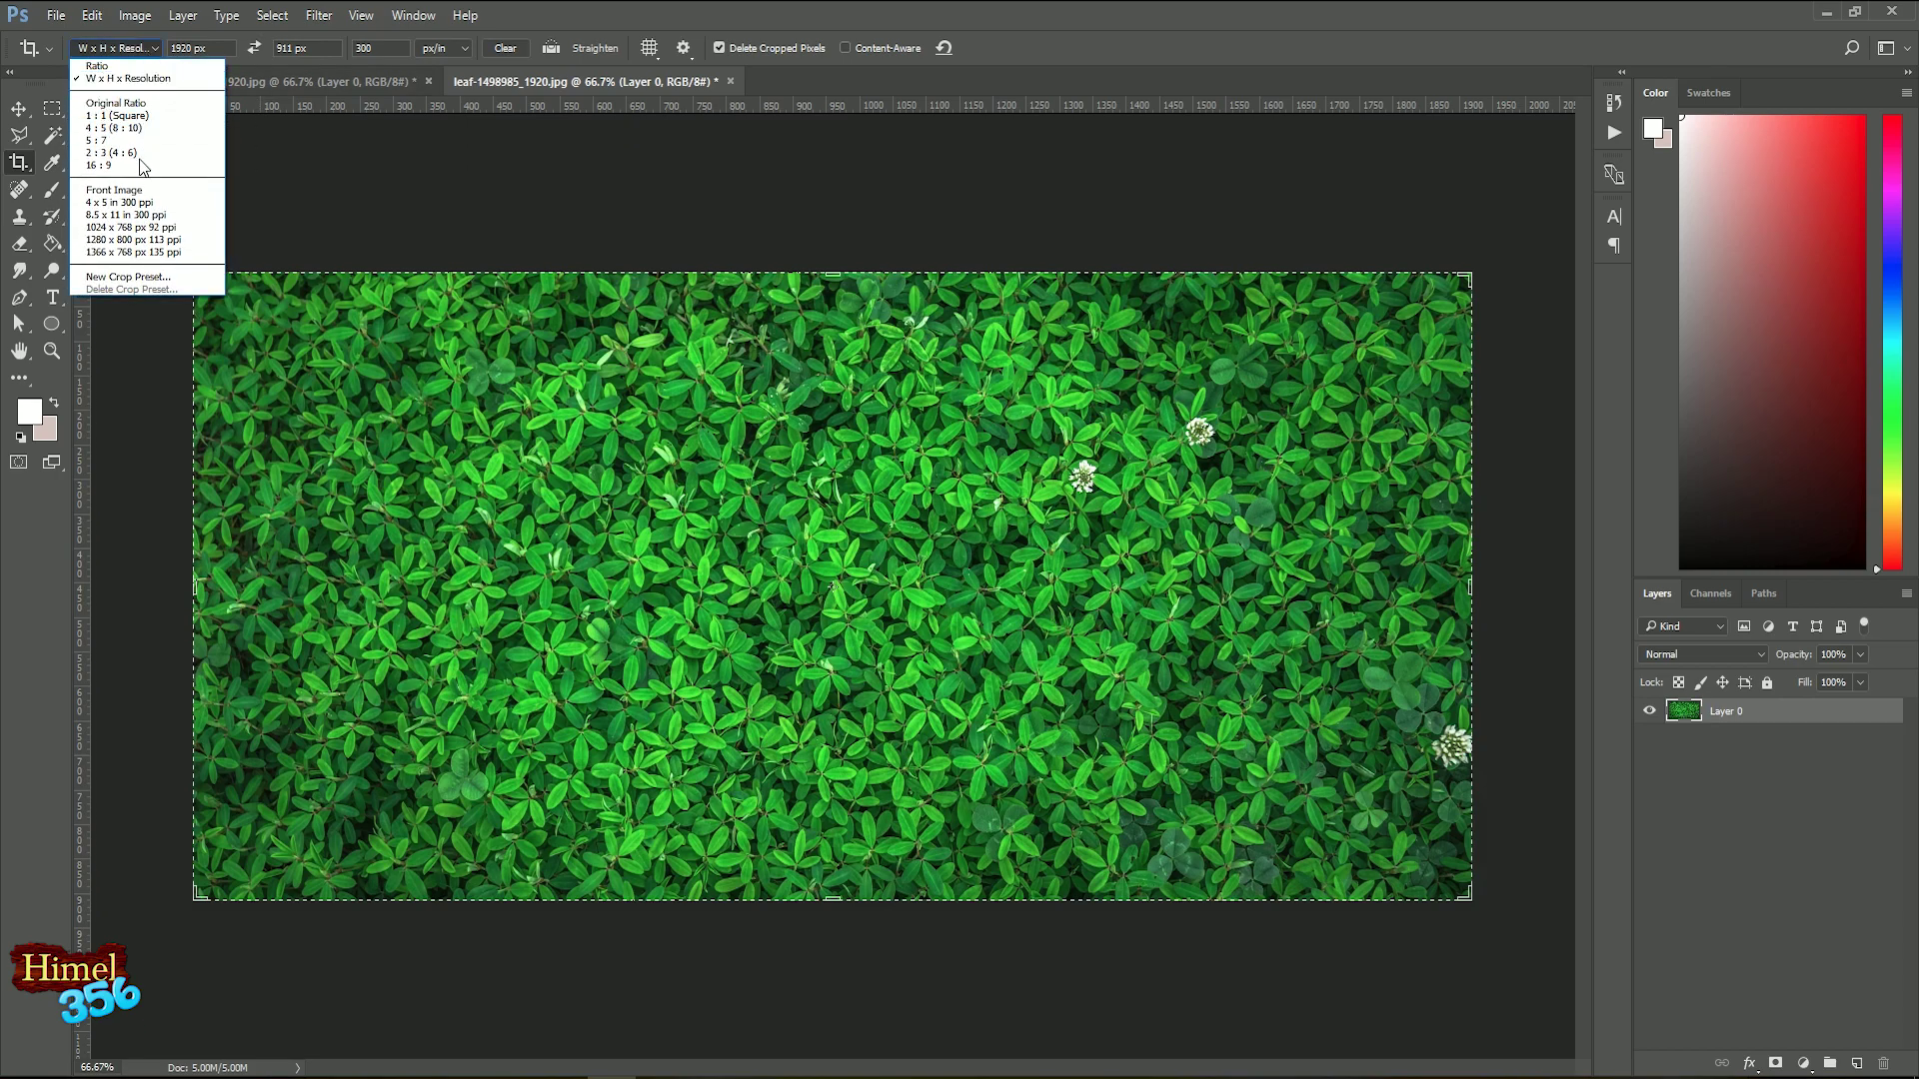
pyautogui.click(137, 193)
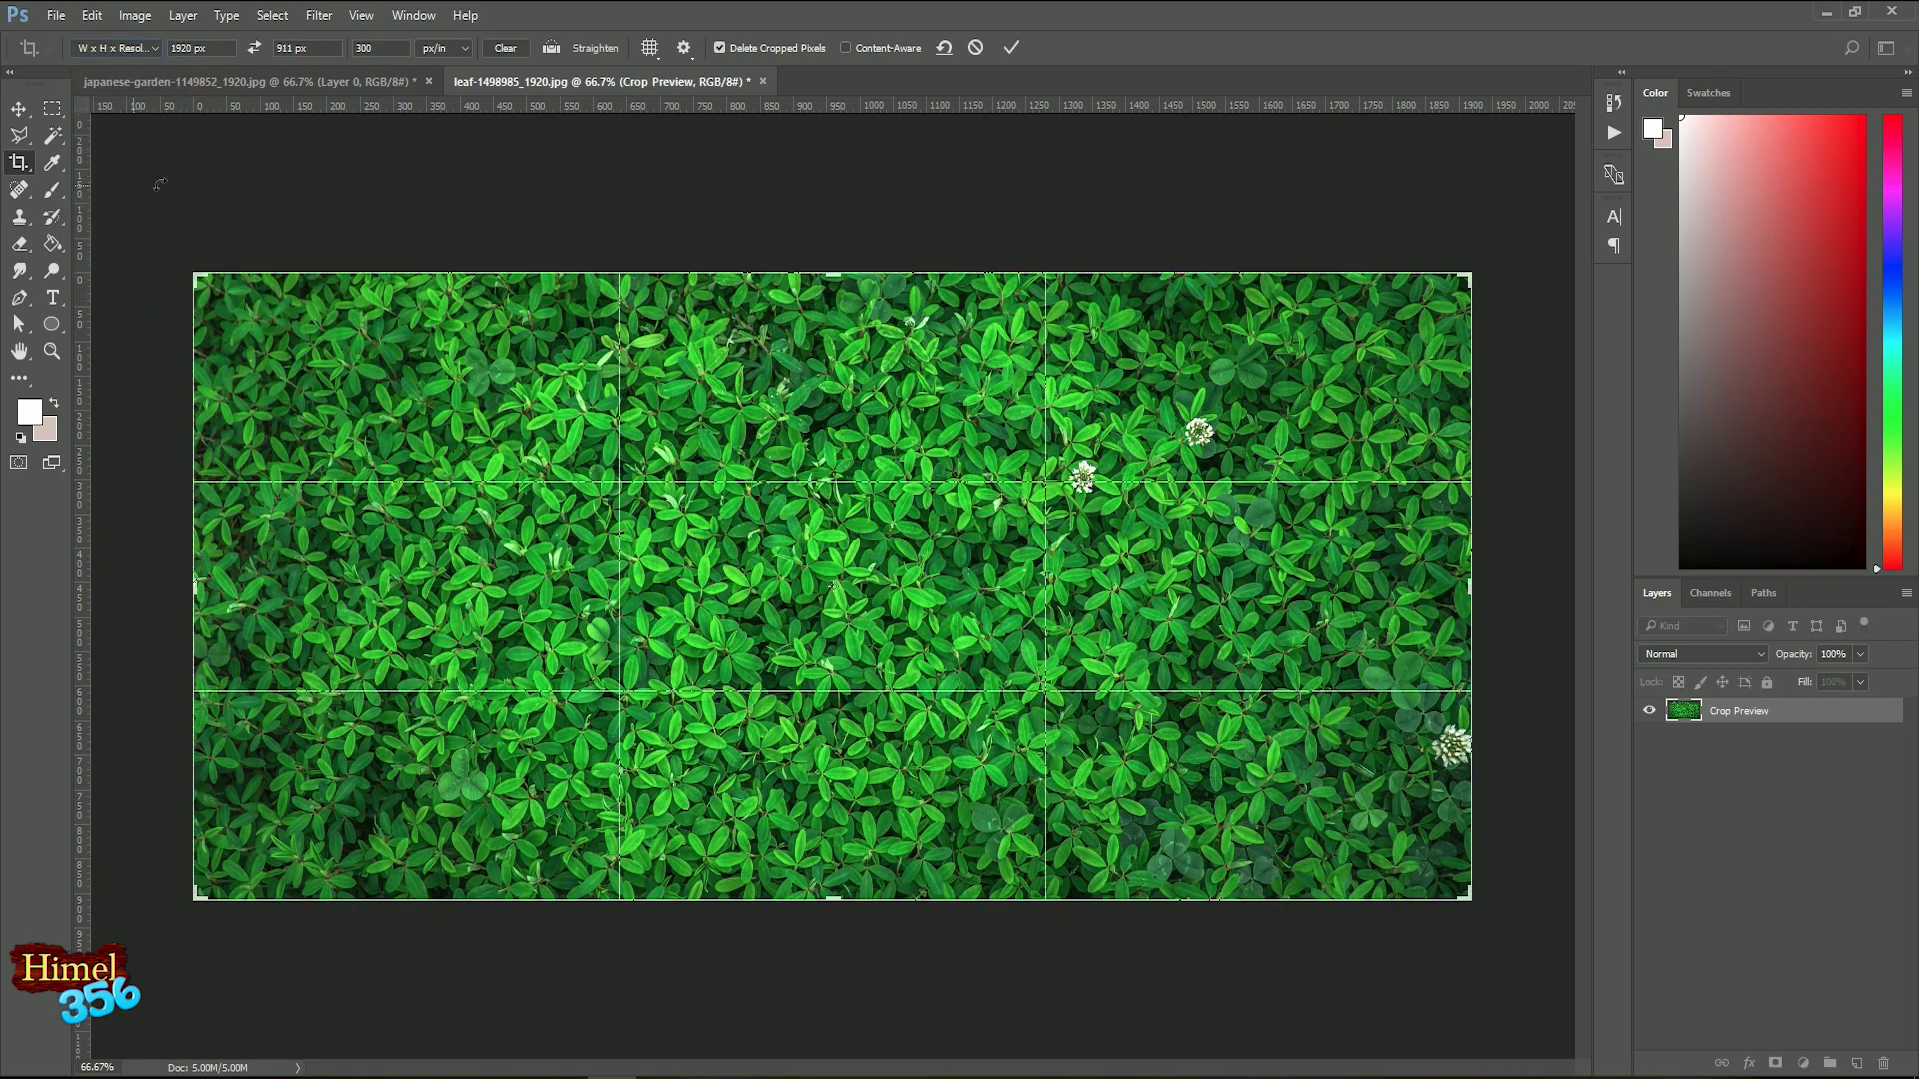
pyautogui.click(355, 85)
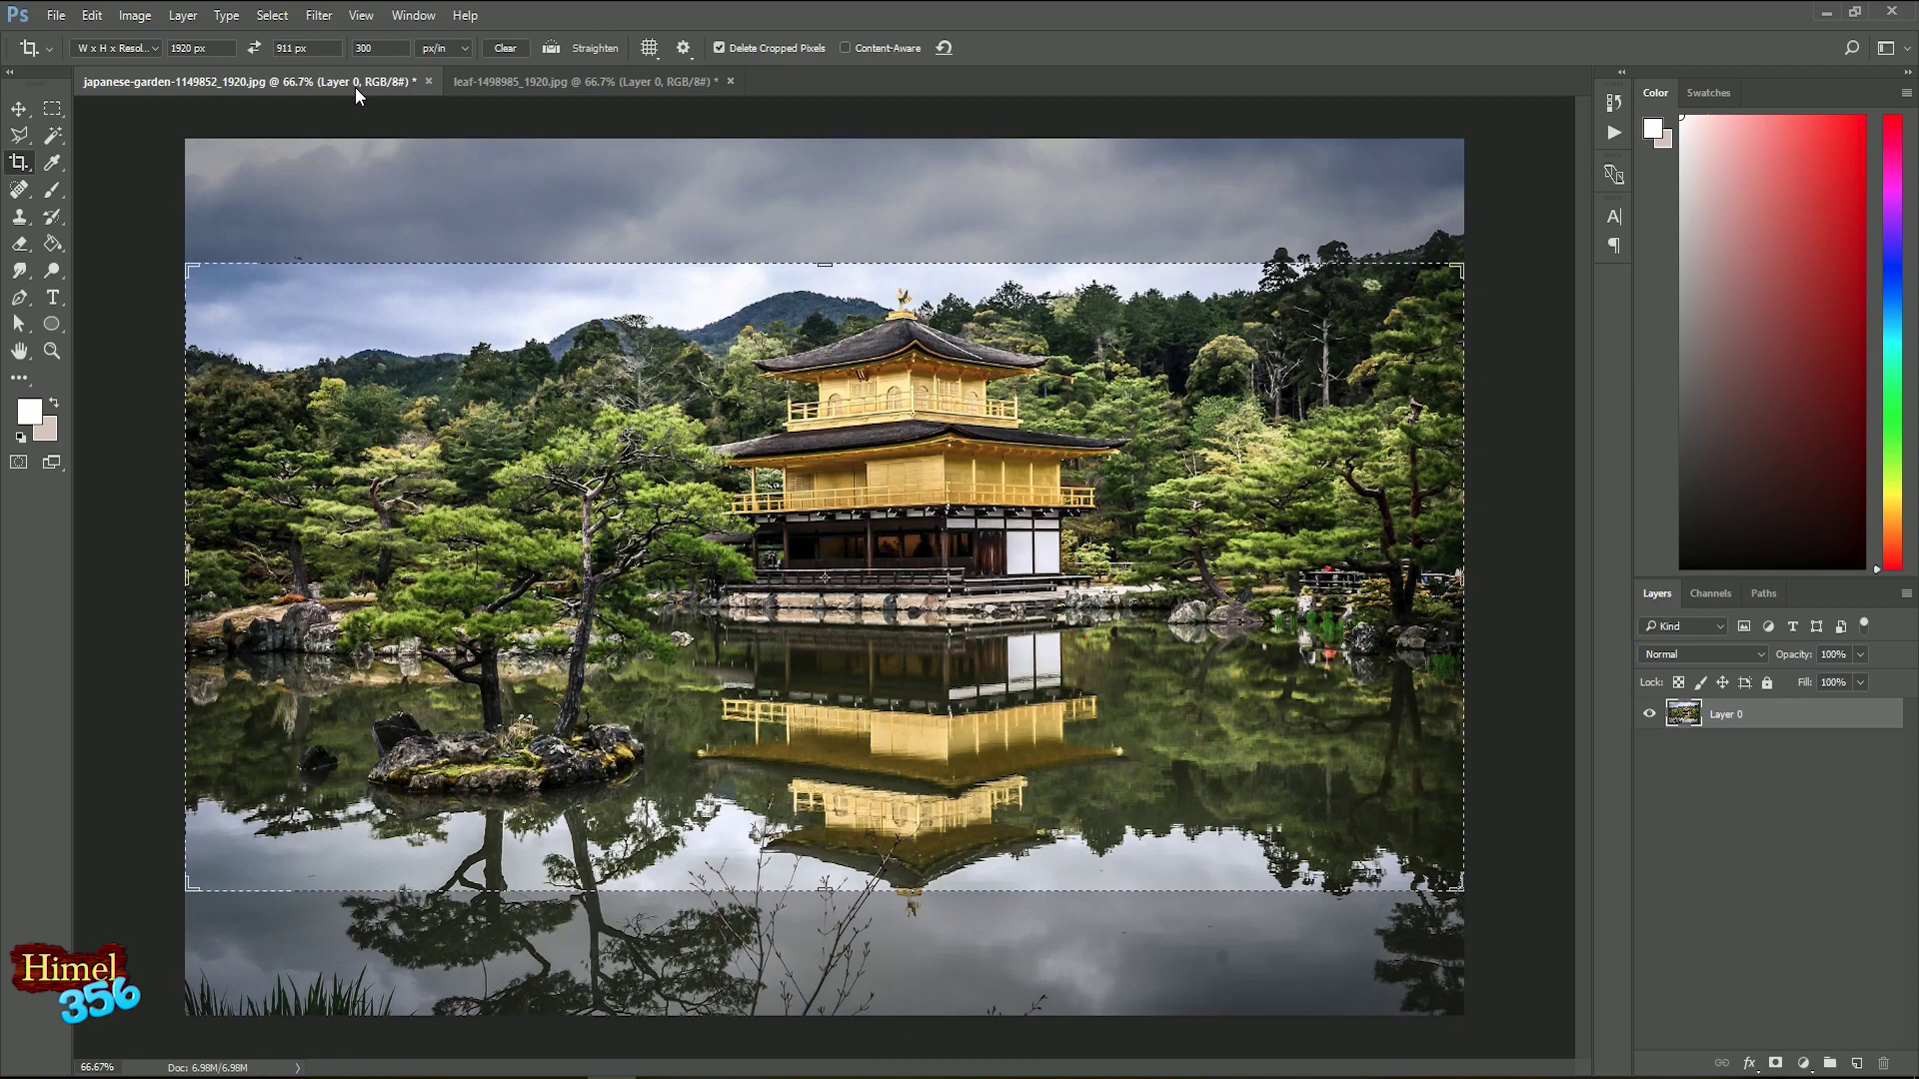
# Step: Shrink the crop box from its corners and centre the pagoda and its reflection
pyautogui.moveTo(186, 267); pyautogui.dragTo(471, 402)
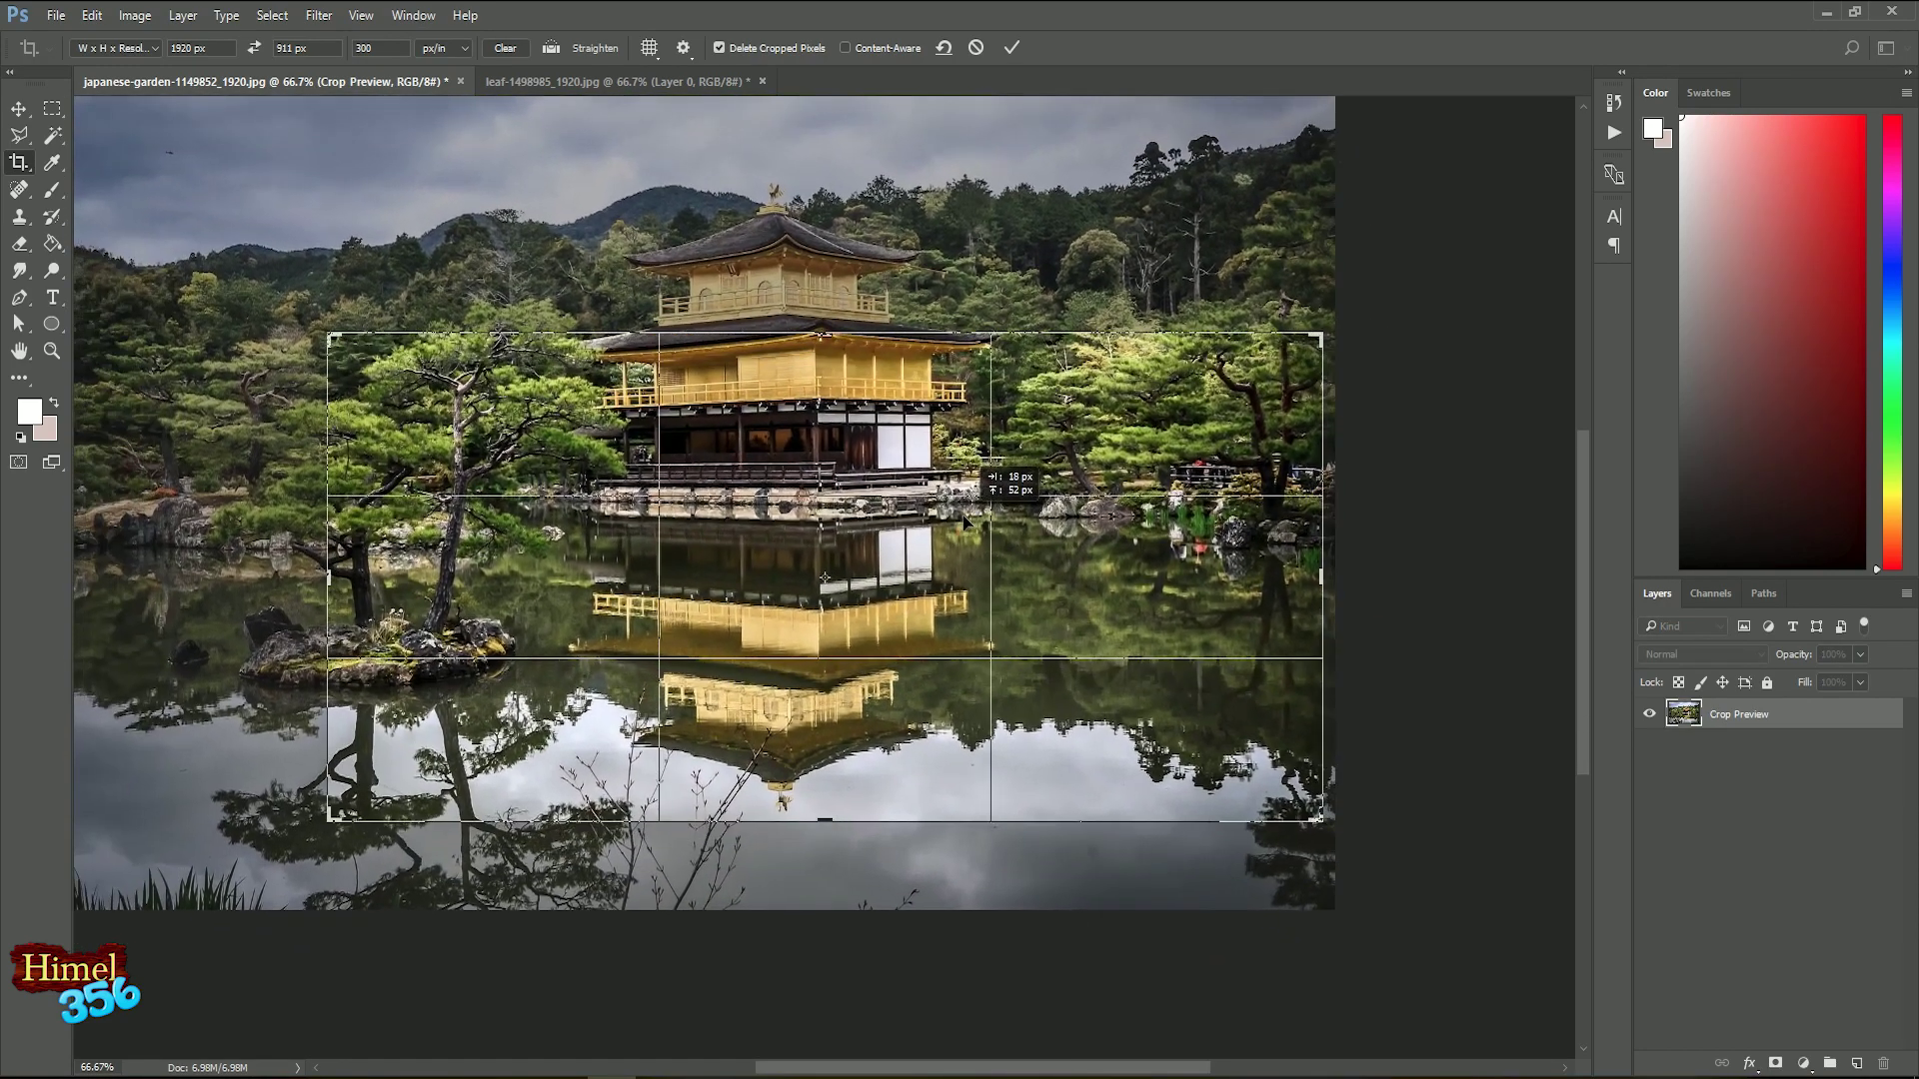
pyautogui.moveTo(1283, 620); pyautogui.dragTo(1298, 664)
pyautogui.moveTo(1320, 815); pyautogui.dragTo(1307, 751)
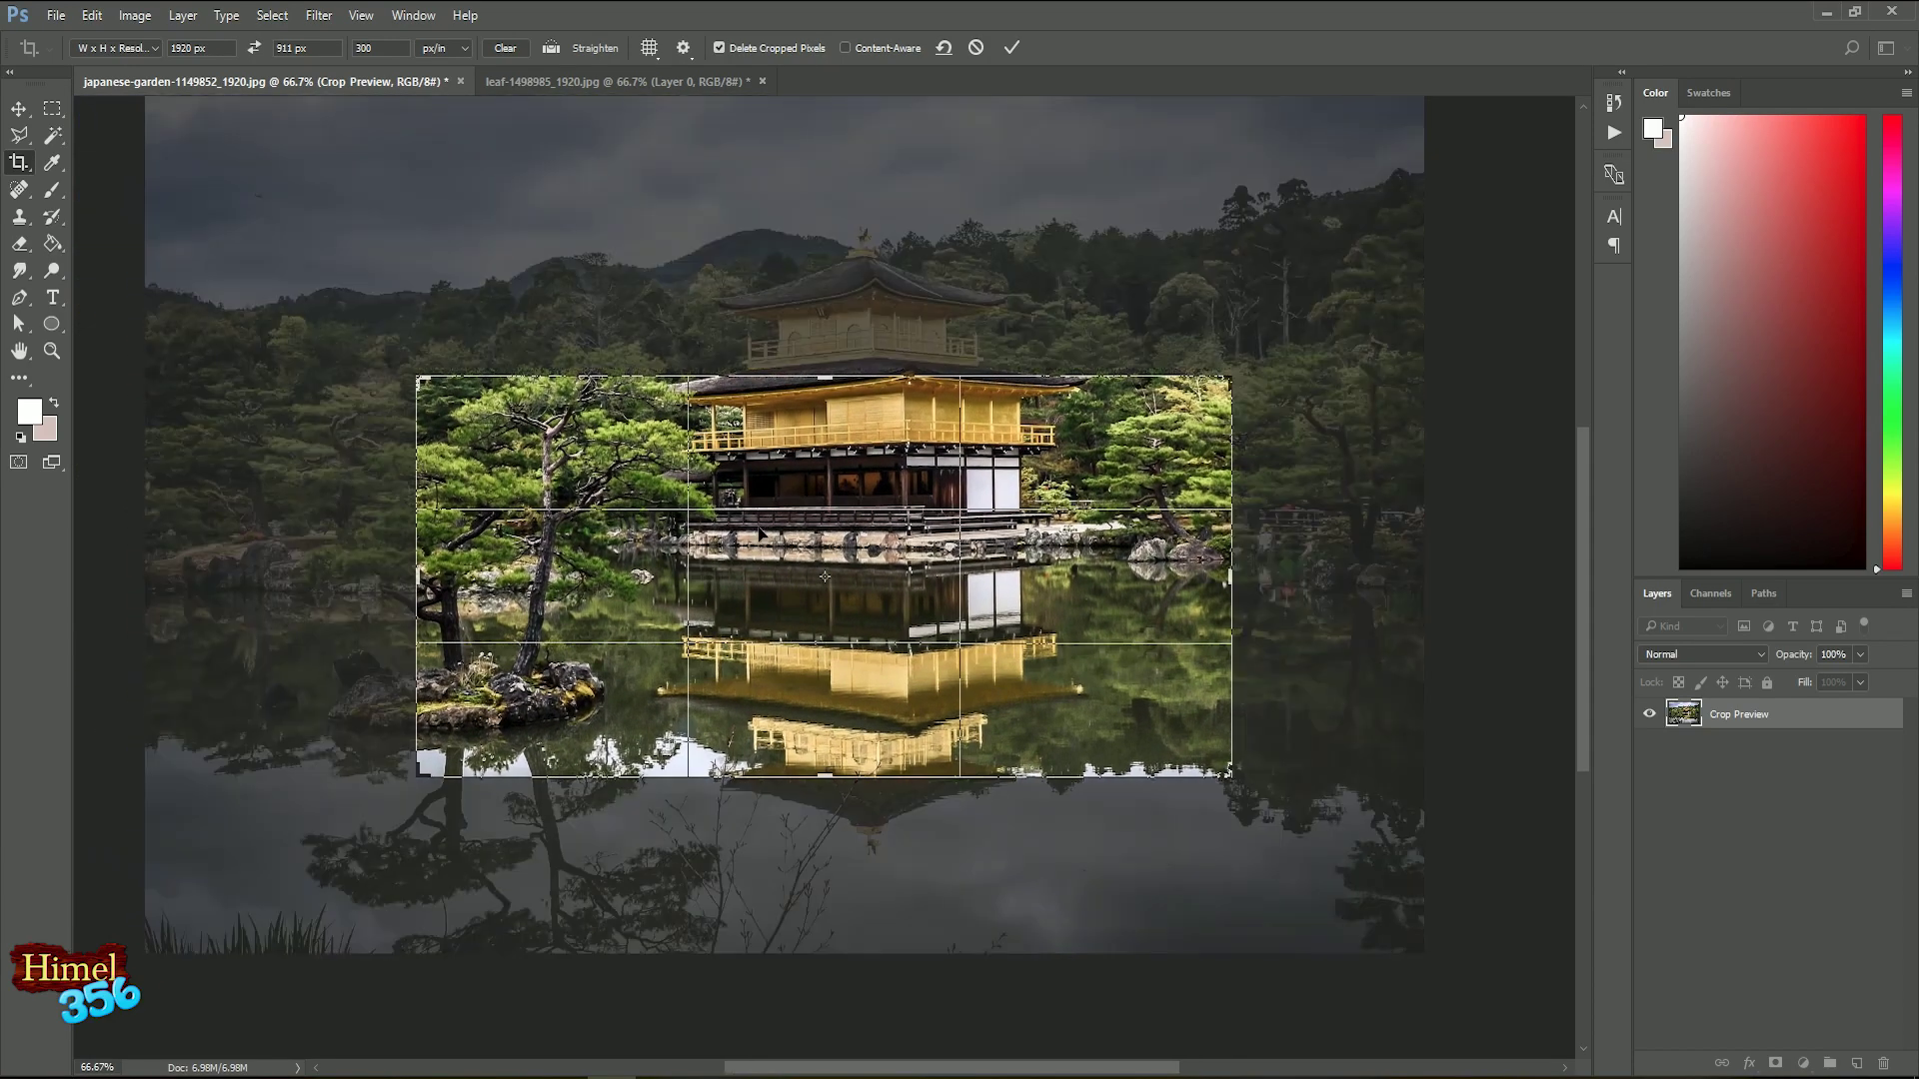
pyautogui.moveTo(762, 533); pyautogui.dragTo(787, 618)
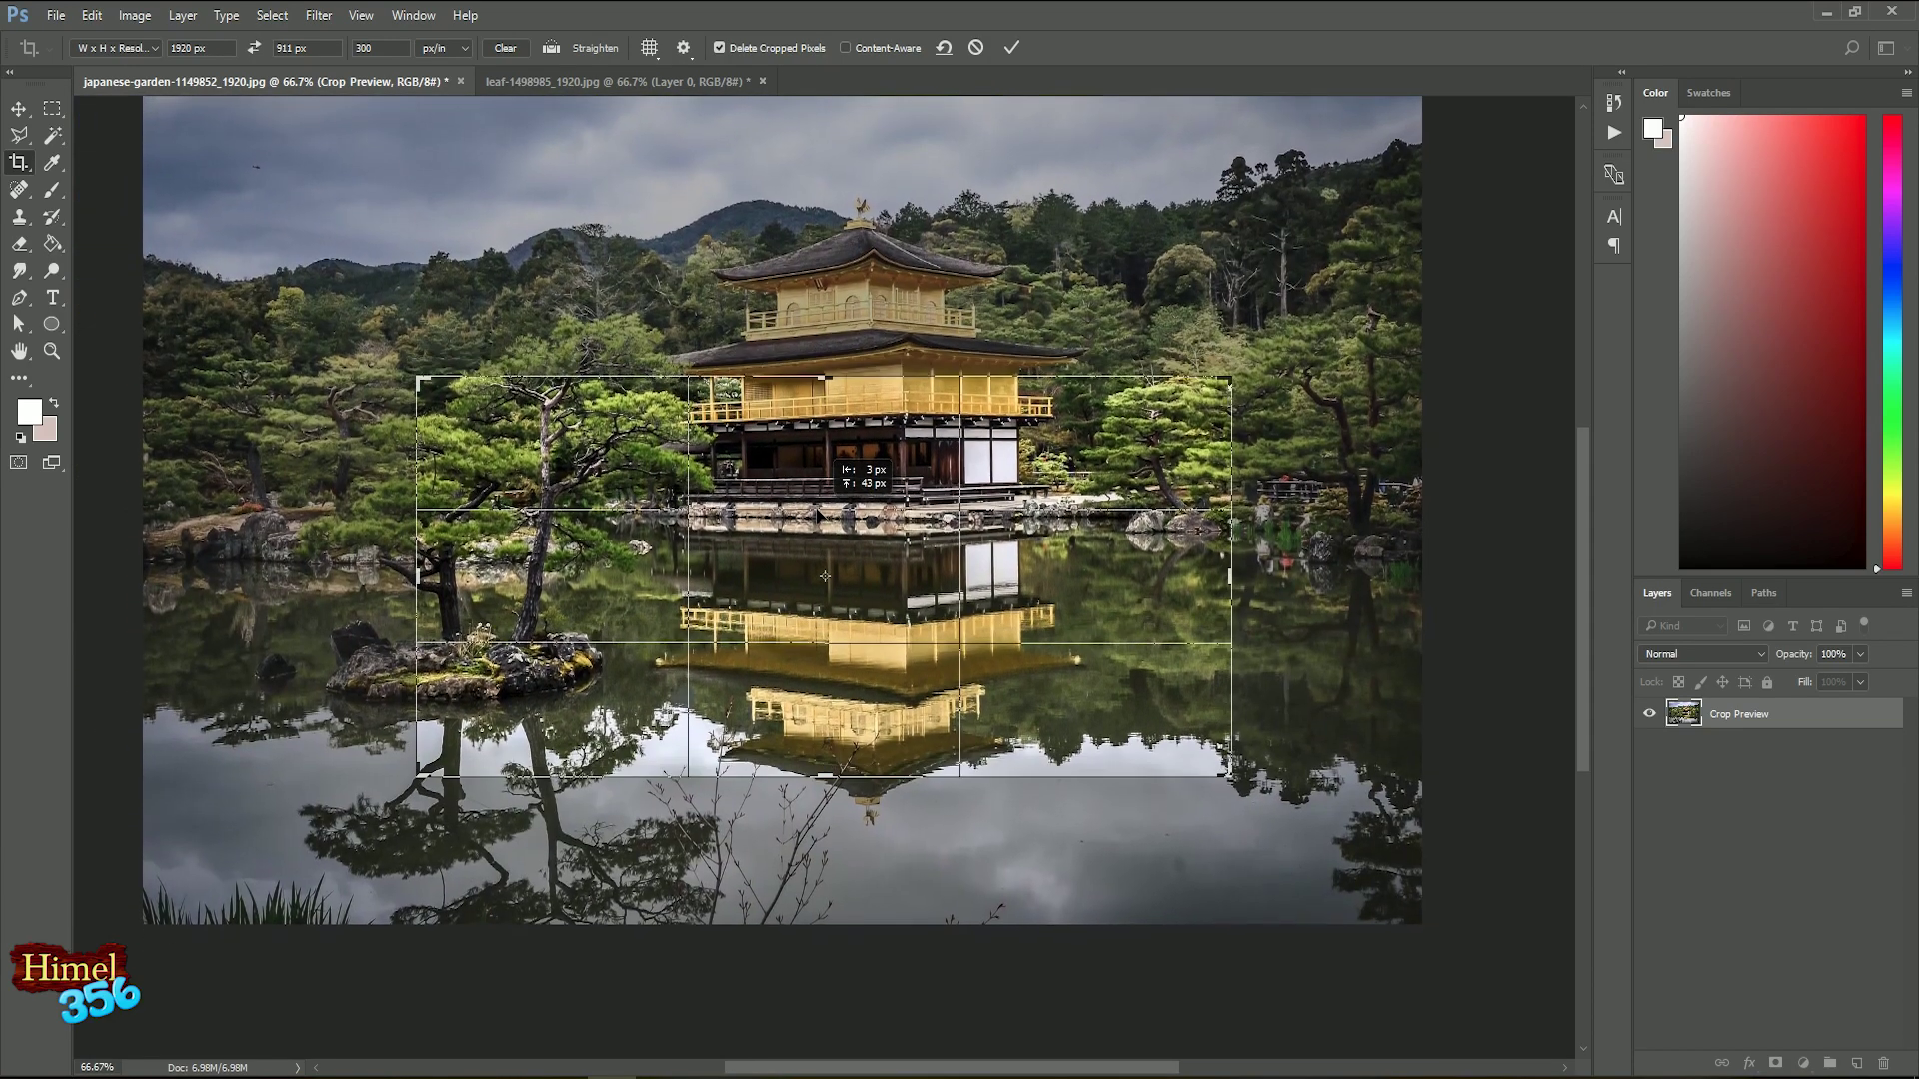
# Step: Commit the pagoda crop, measure it at 1920 × 911 px, and compare with the leaf image
pyautogui.press('Return')
pyautogui.press('m')
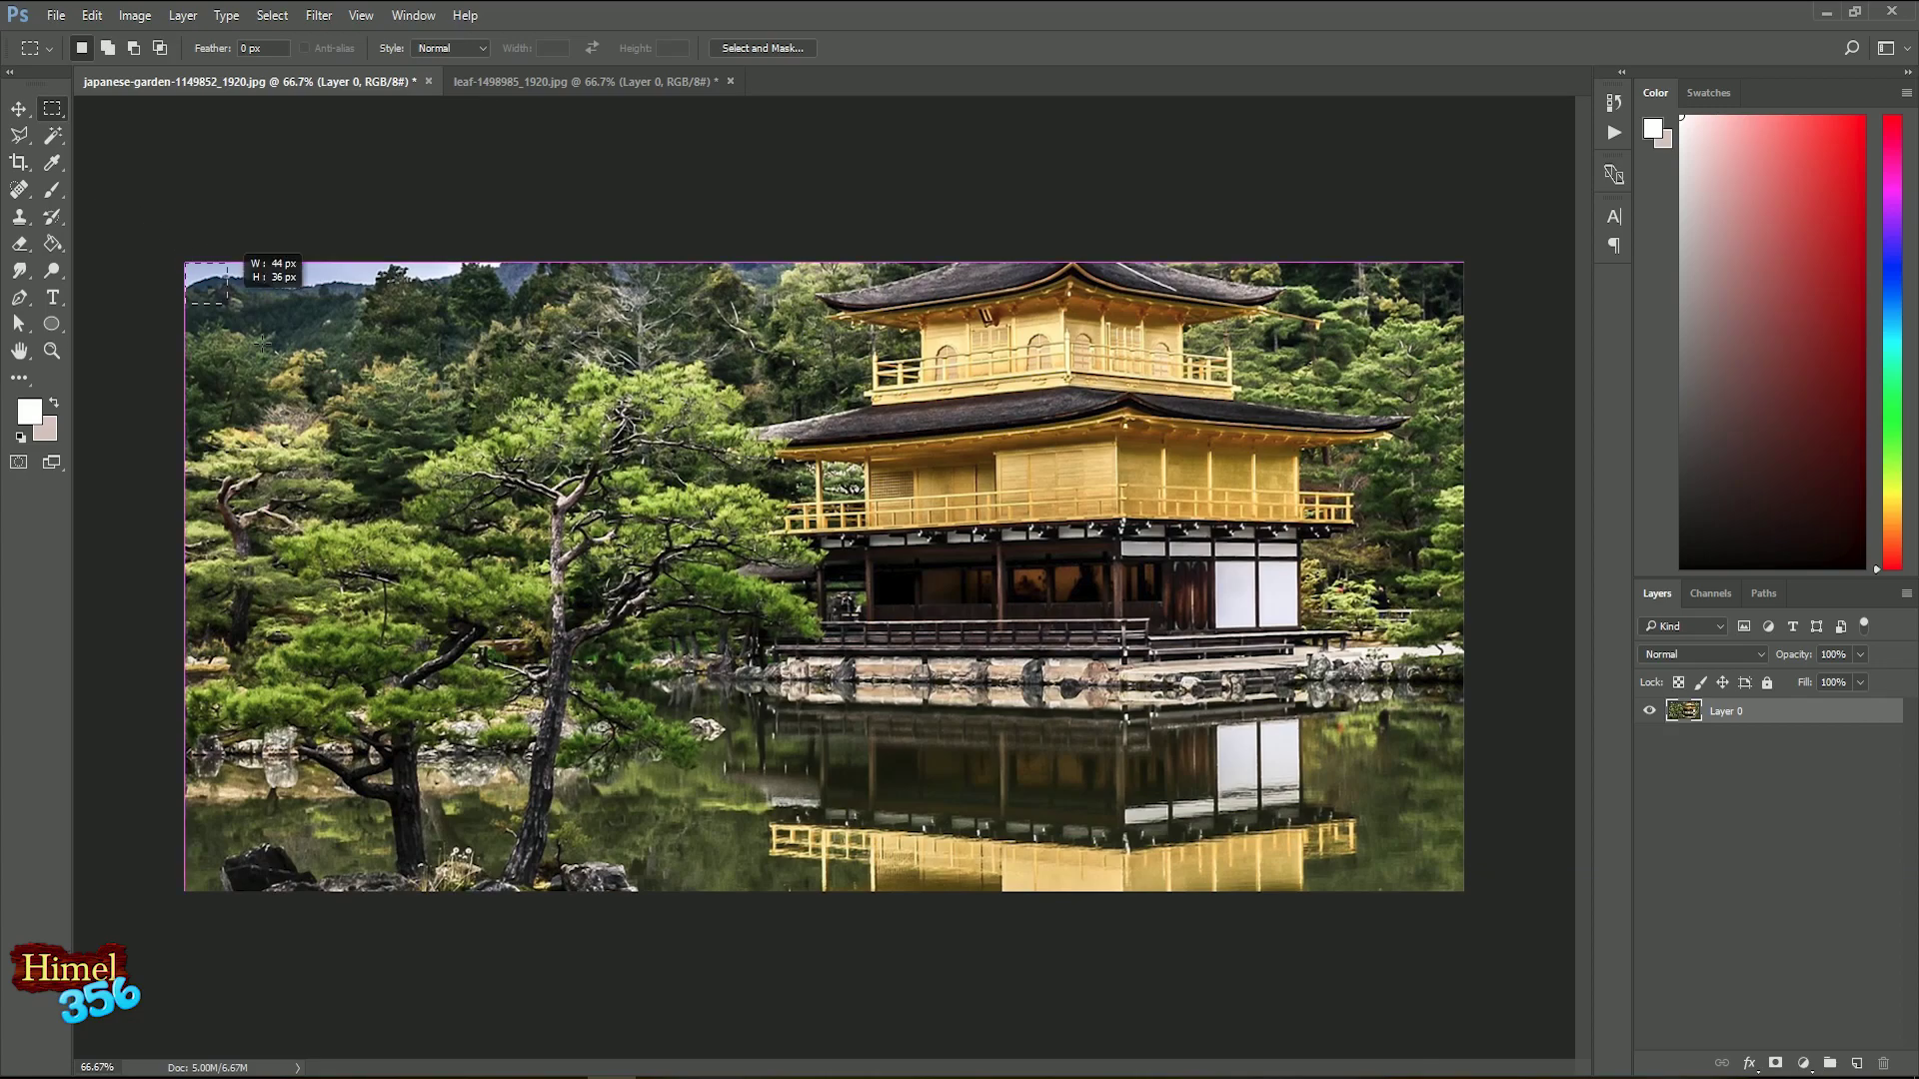
pyautogui.moveTo(219, 239); pyautogui.dragTo(1504, 967)
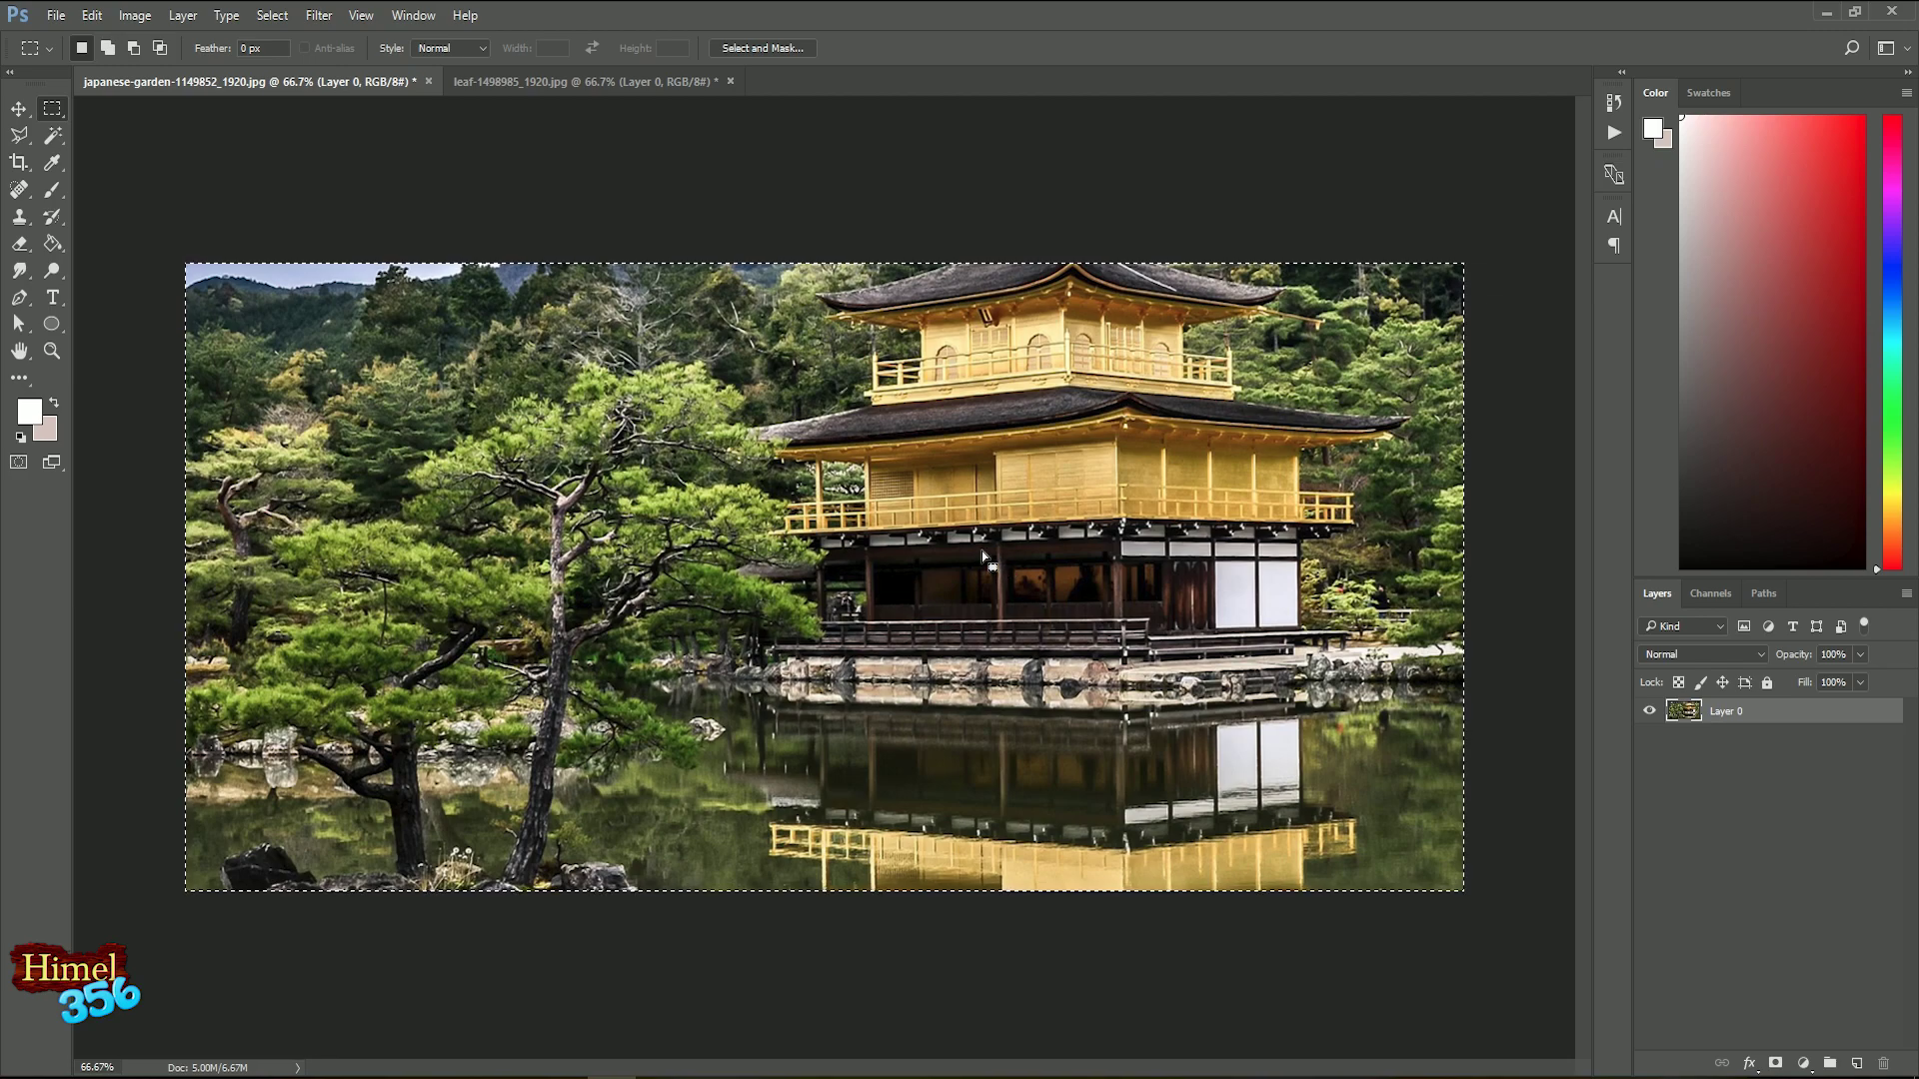
pyautogui.click(547, 82)
pyautogui.click(289, 82)
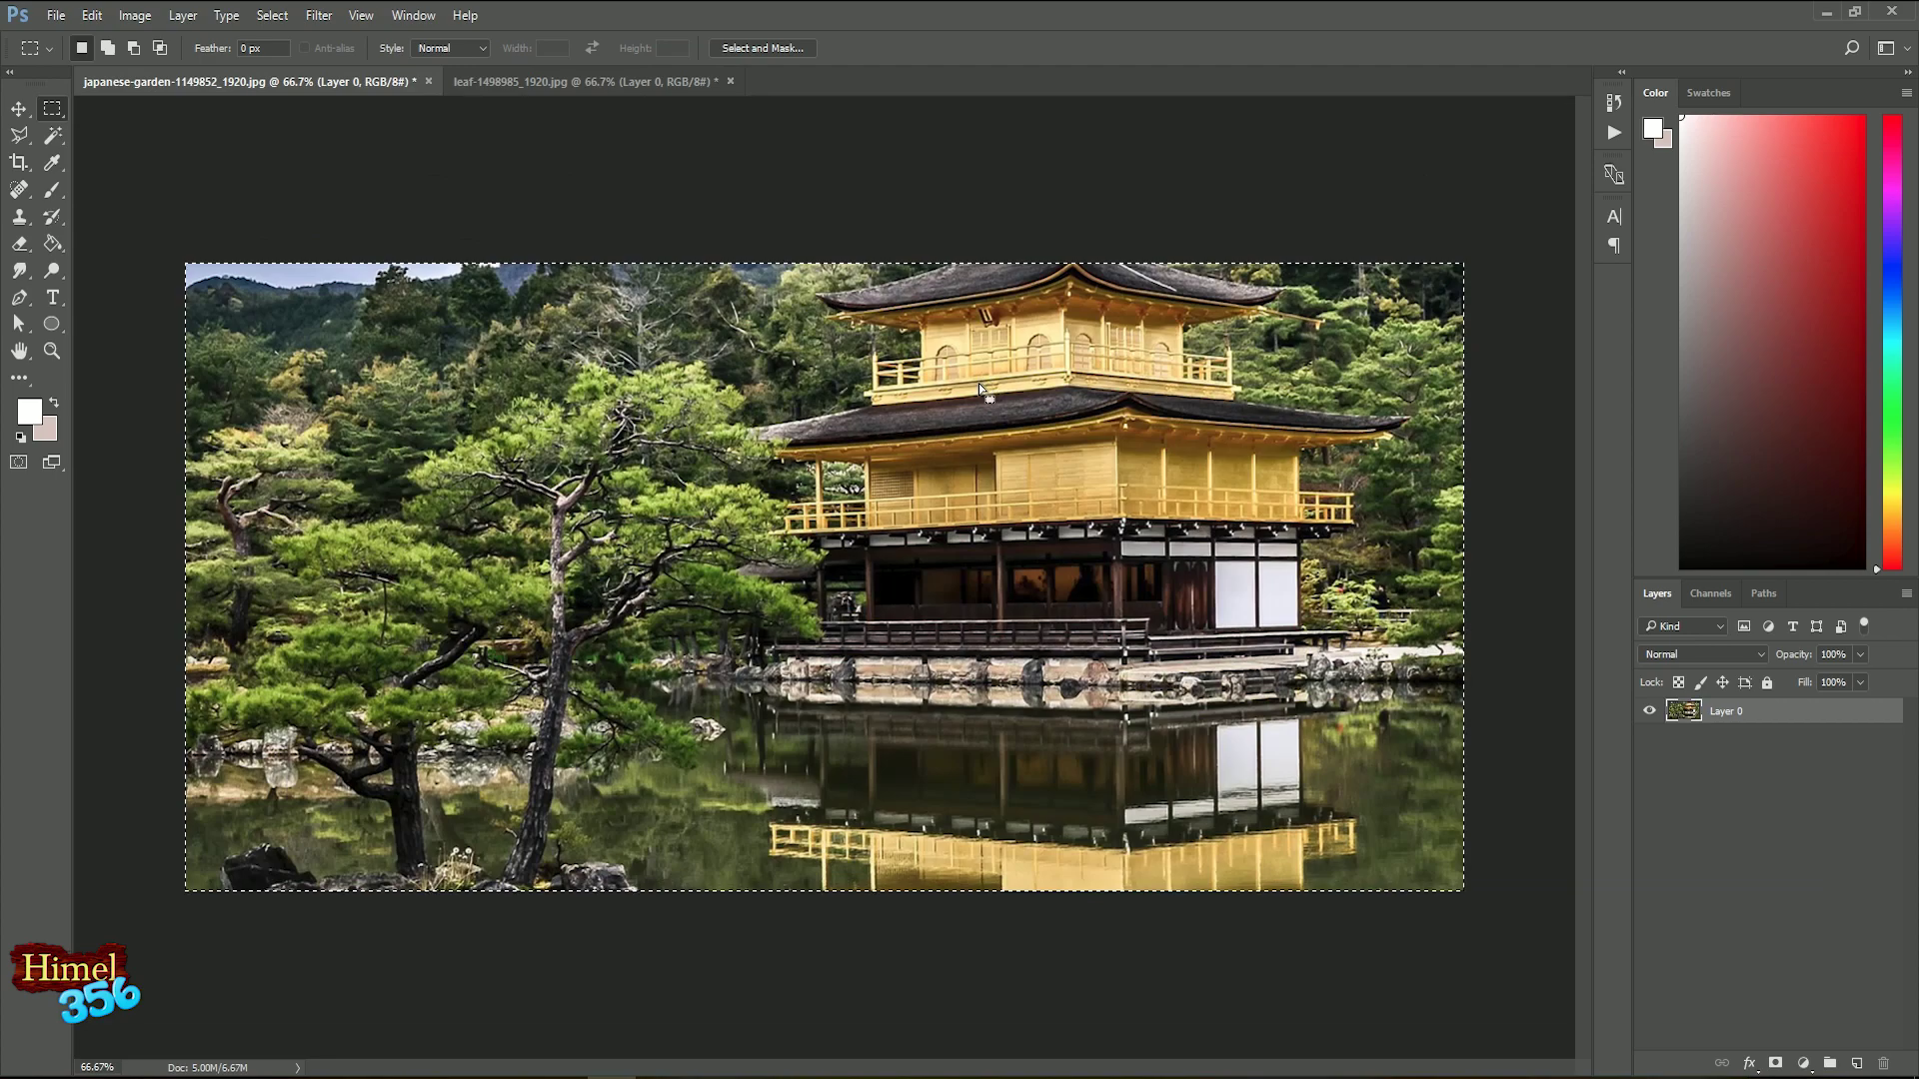